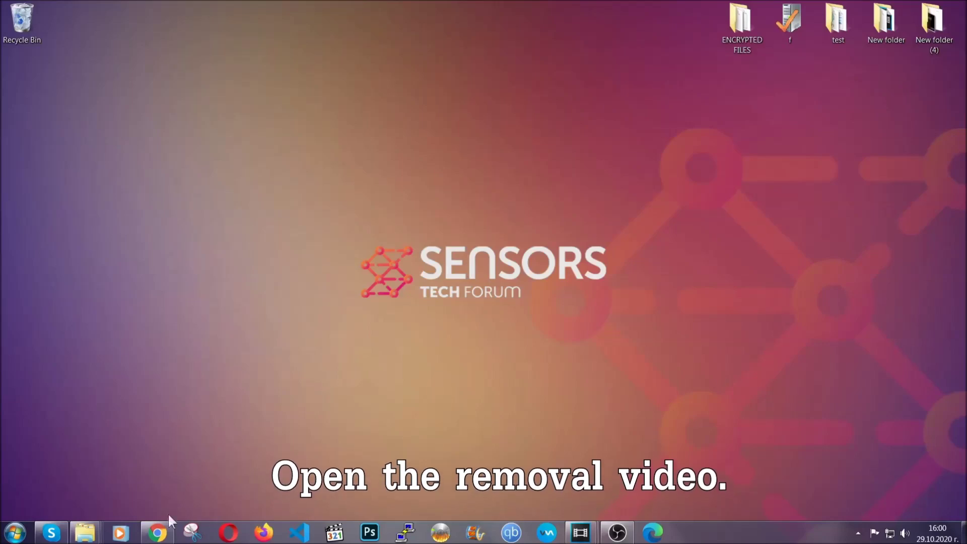
Follow the Full Removal Guide link in the removal video's description and download the SpyHunter installer
click(158, 529)
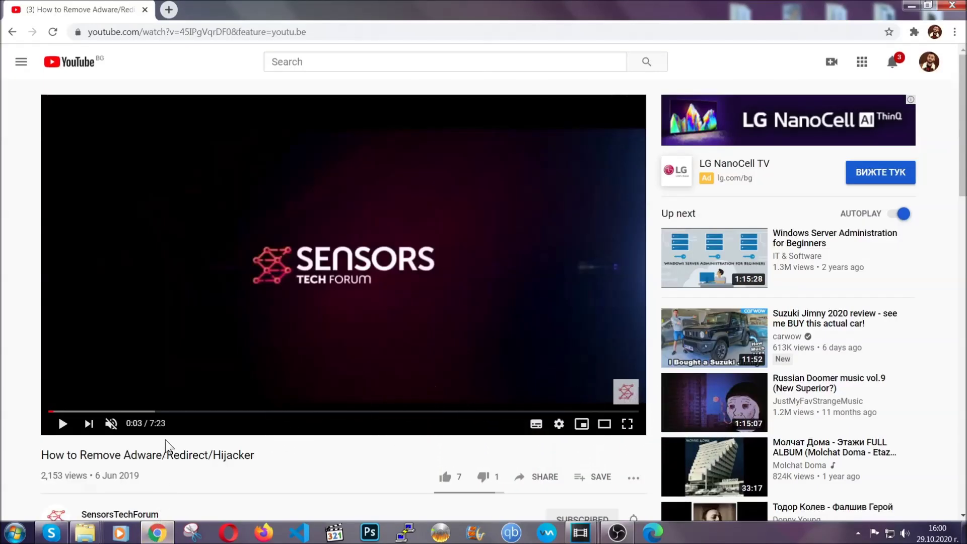
scroll(192, 356, down, 5)
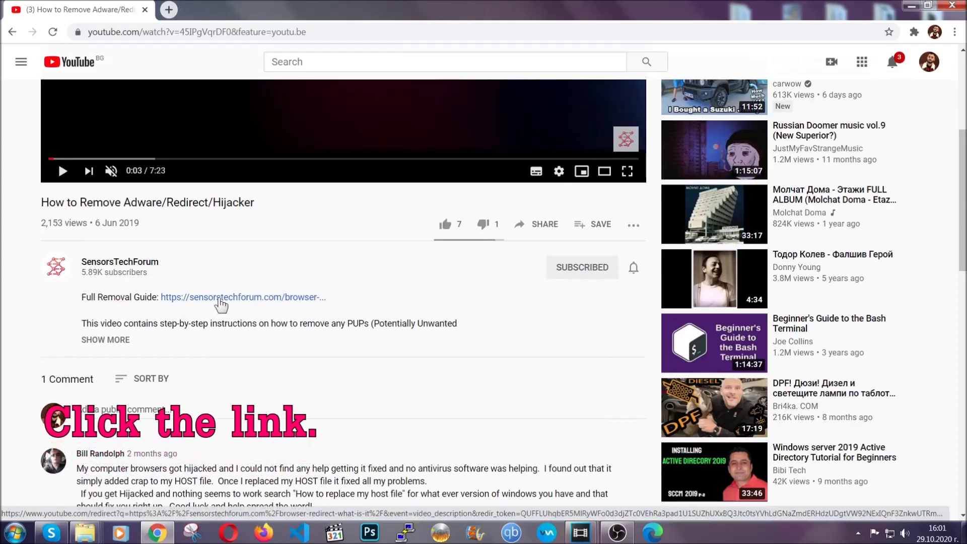
click(220, 297)
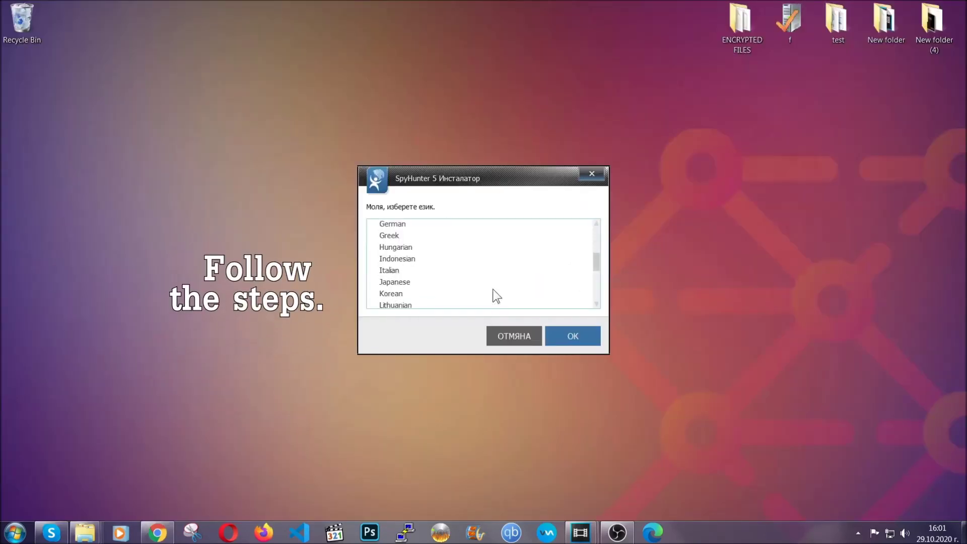
Install SpyHunter 5 in English, accepting the EULA and Privacy Policy, and finish setup
scroll(473, 295, down, 2)
scroll(492, 297, up, 5)
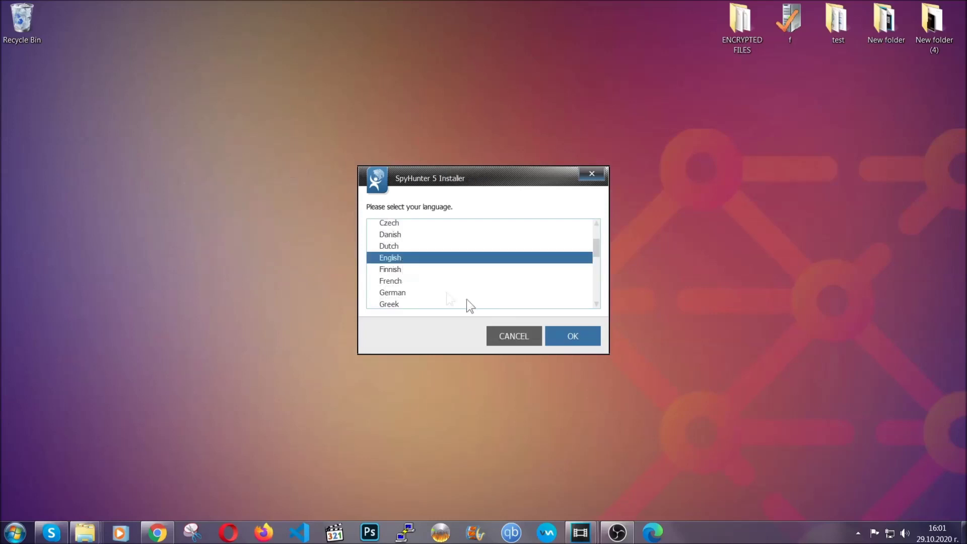
click(566, 335)
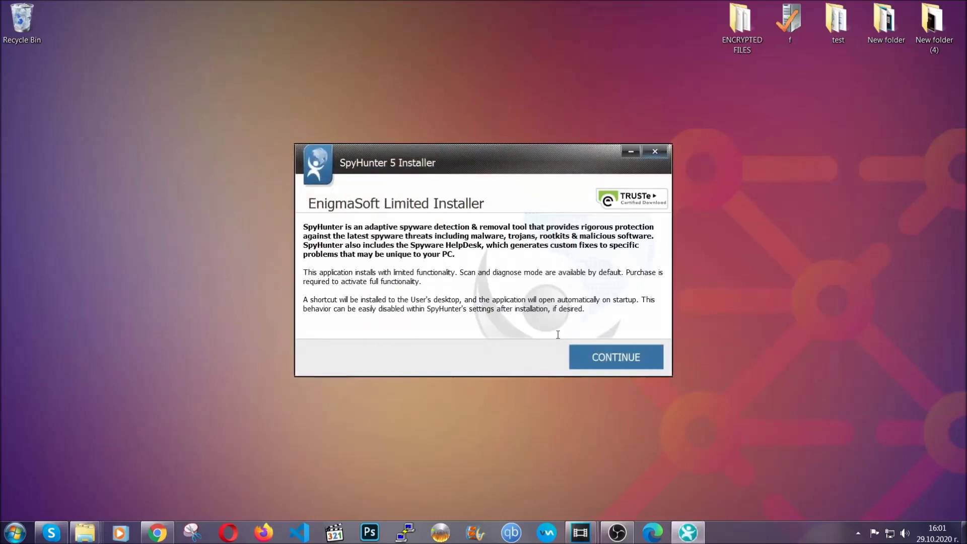
click(580, 350)
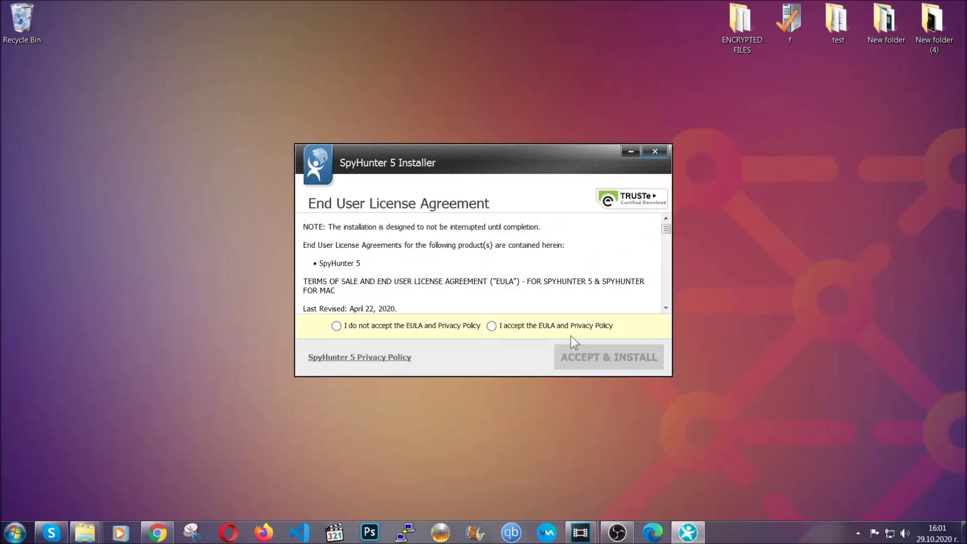
click(567, 325)
click(583, 353)
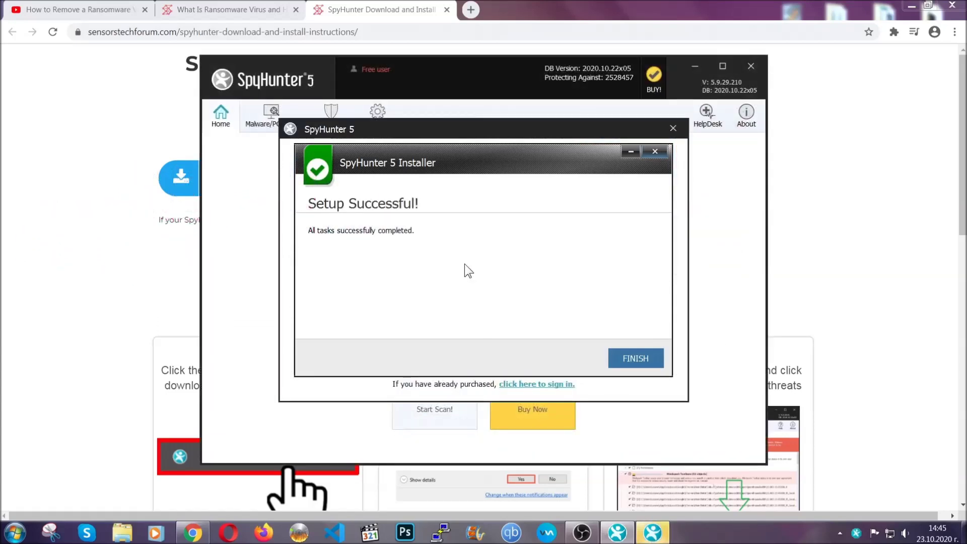
click(619, 359)
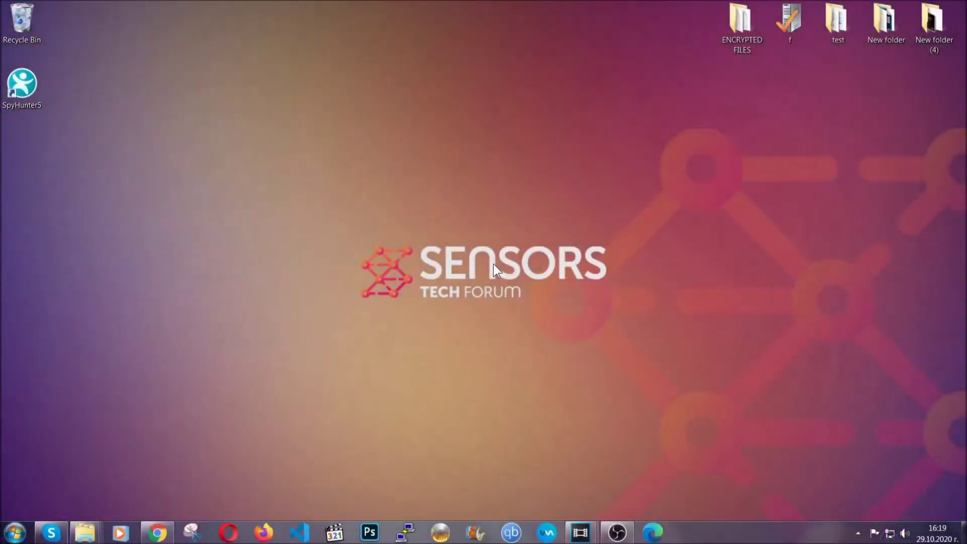
Uninstall SUSPICIOUS PROGRAM through APPWIZ.CPL (Programs and Features) and dismiss the success message
key(super+r)
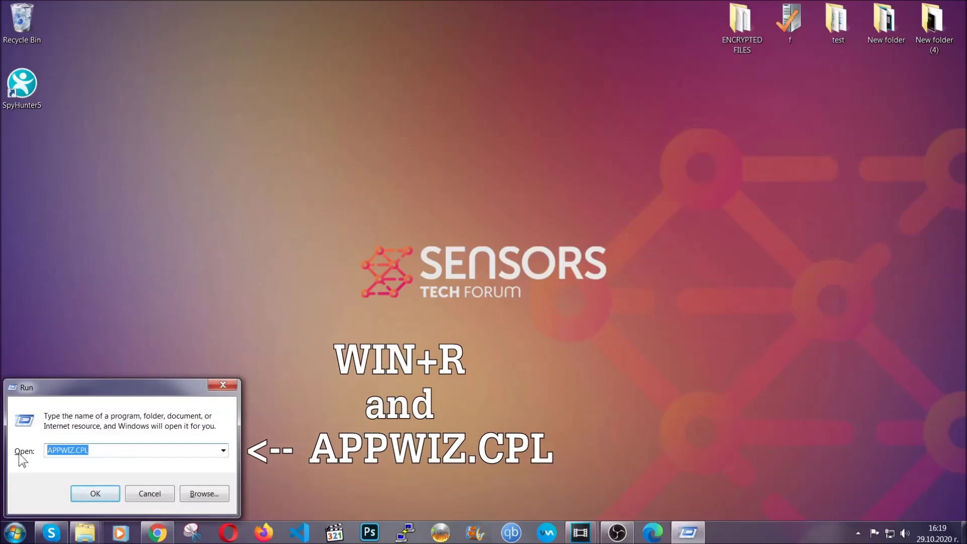
click(95, 490)
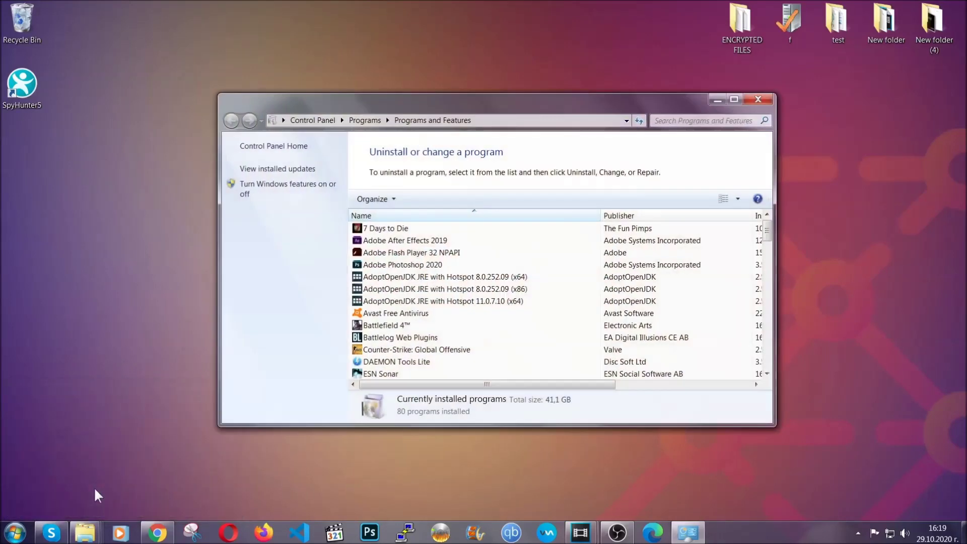
scroll(509, 268, down, 20)
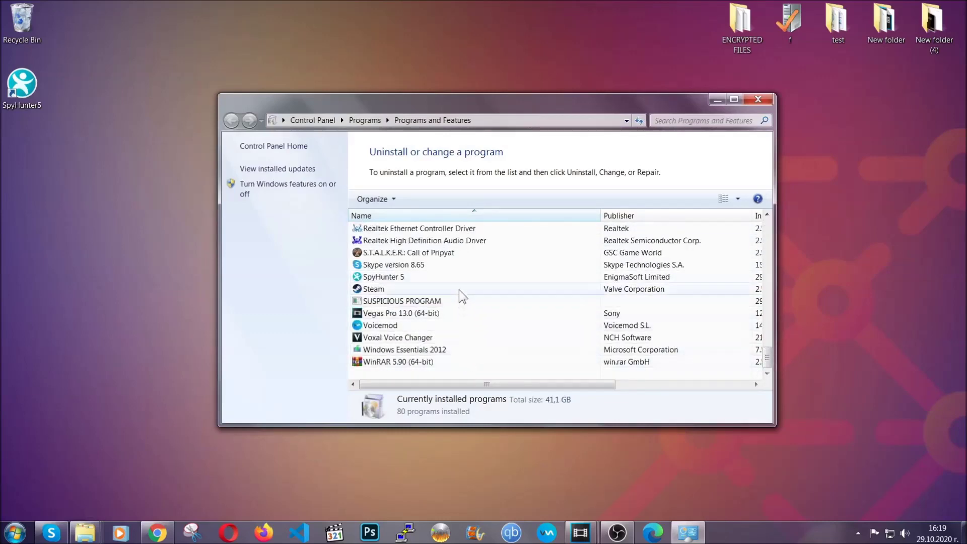
click(413, 301)
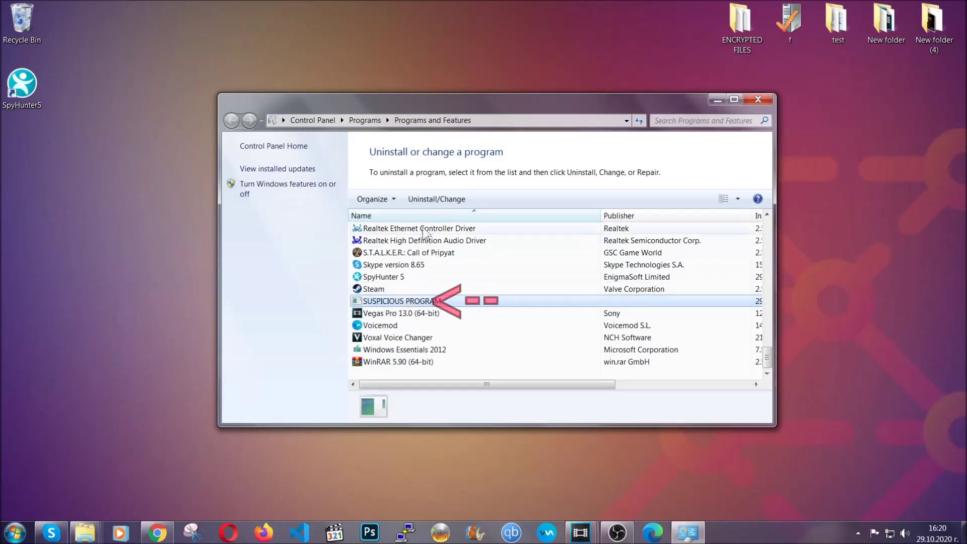
click(428, 199)
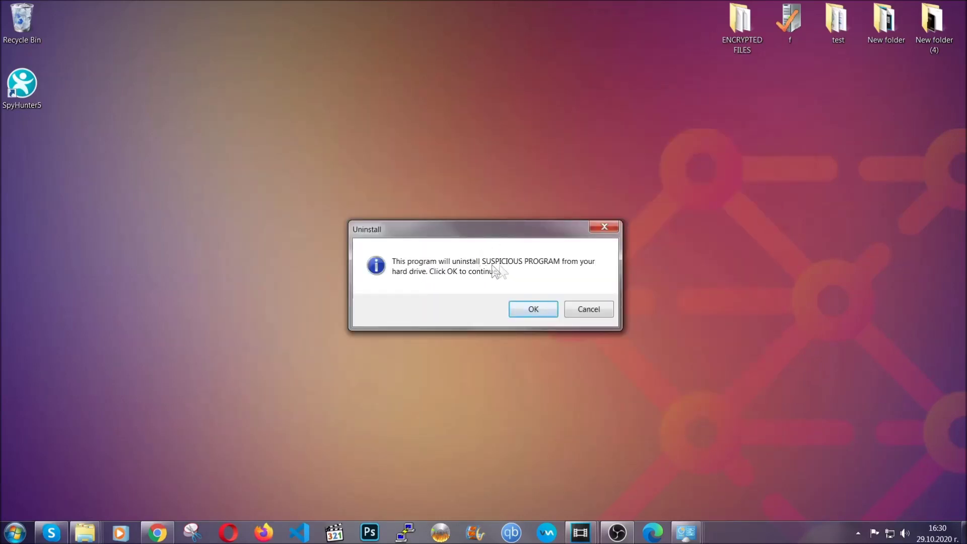
click(527, 309)
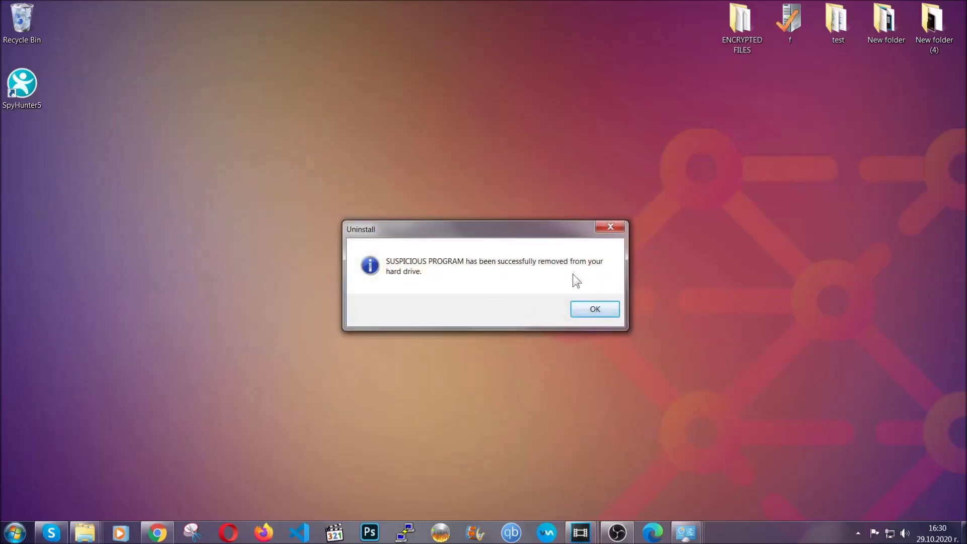
click(580, 307)
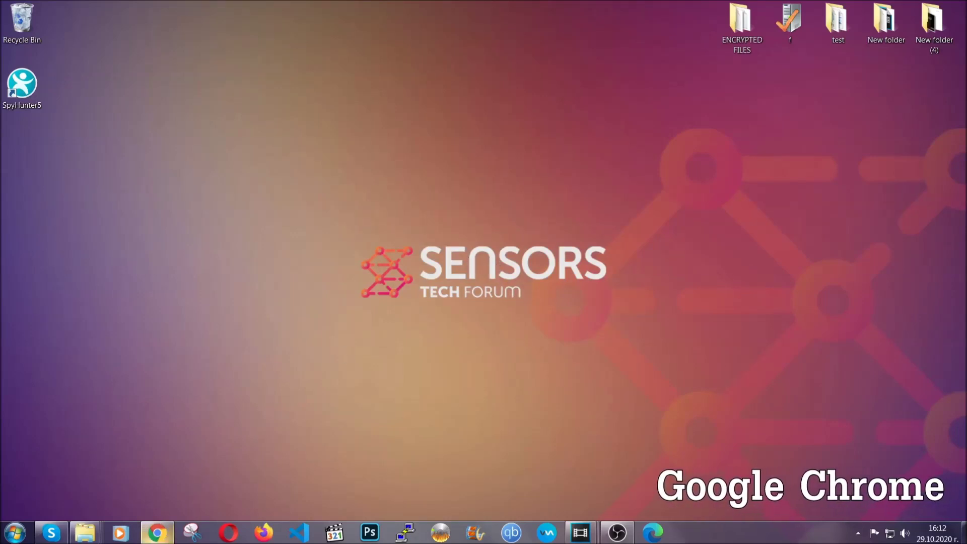
Clear Chrome's browsing data for All time at chrome://settings/clearBrowserData, keeping passwords
click(162, 536)
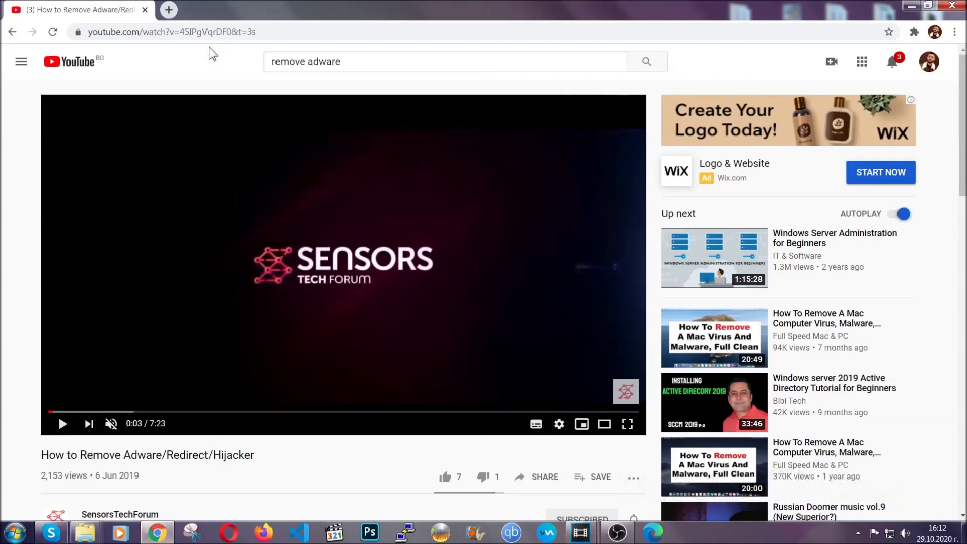
click(211, 35)
text(chro)
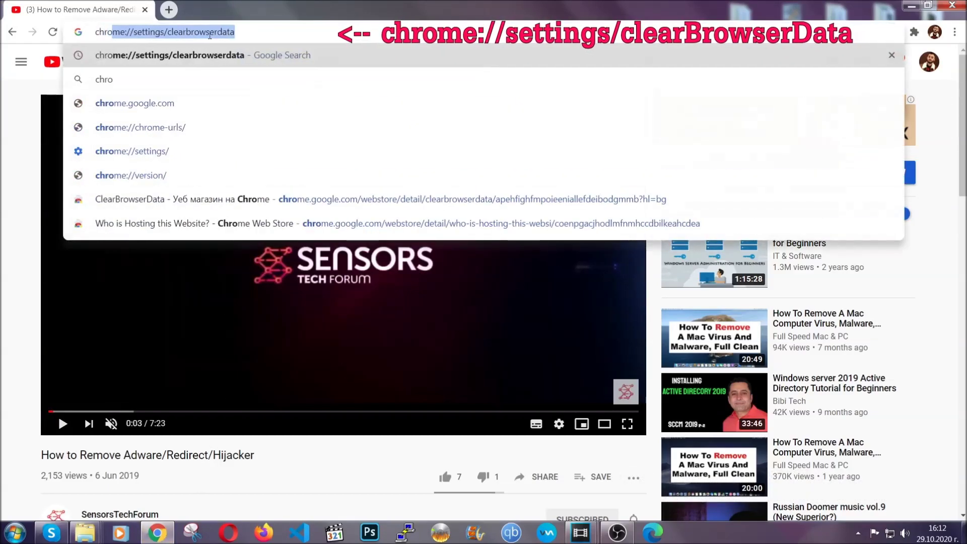
text(me:/)
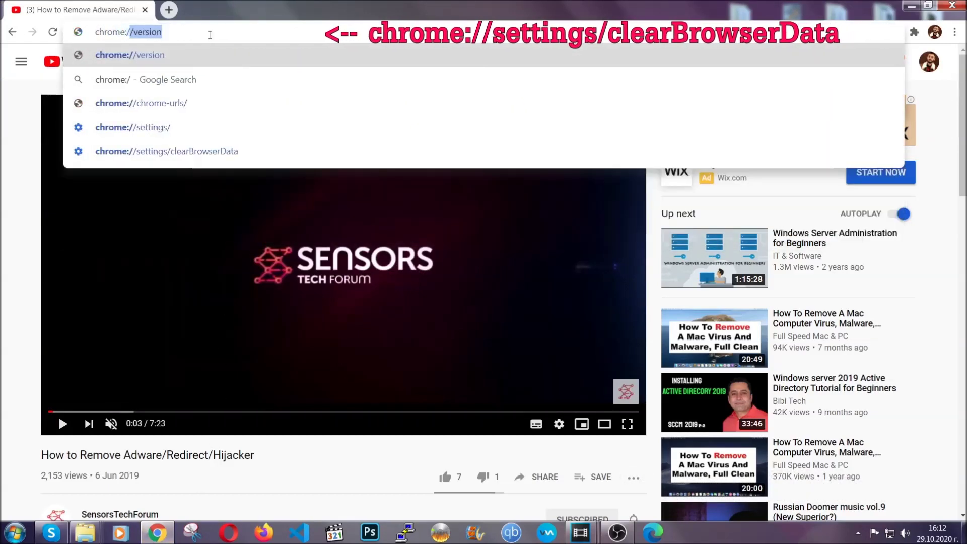
text(/setting)
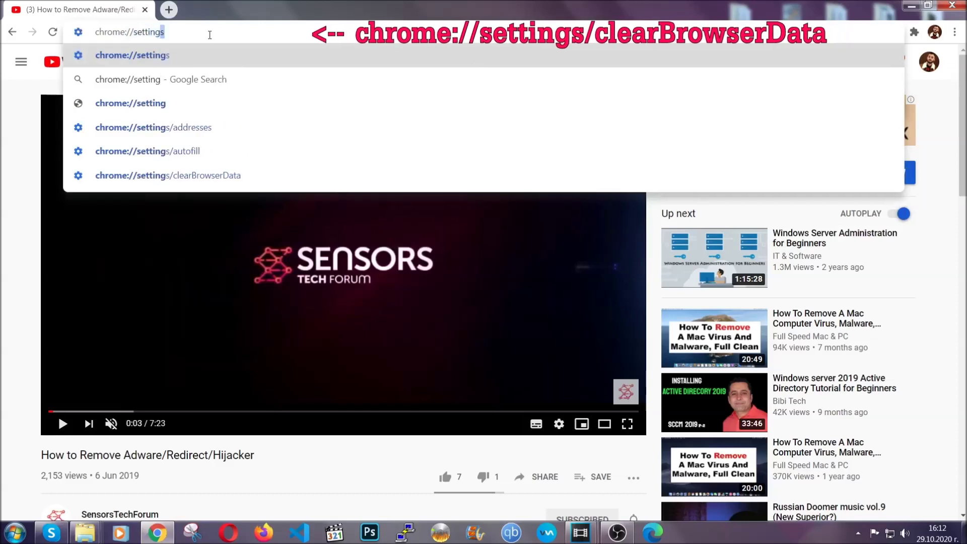
text(s/cle)
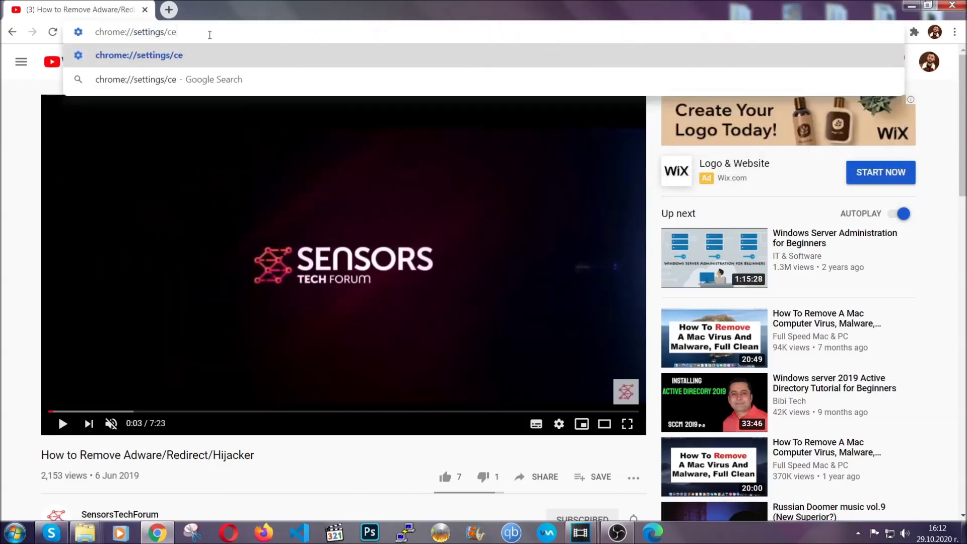
text(arBrowserData)
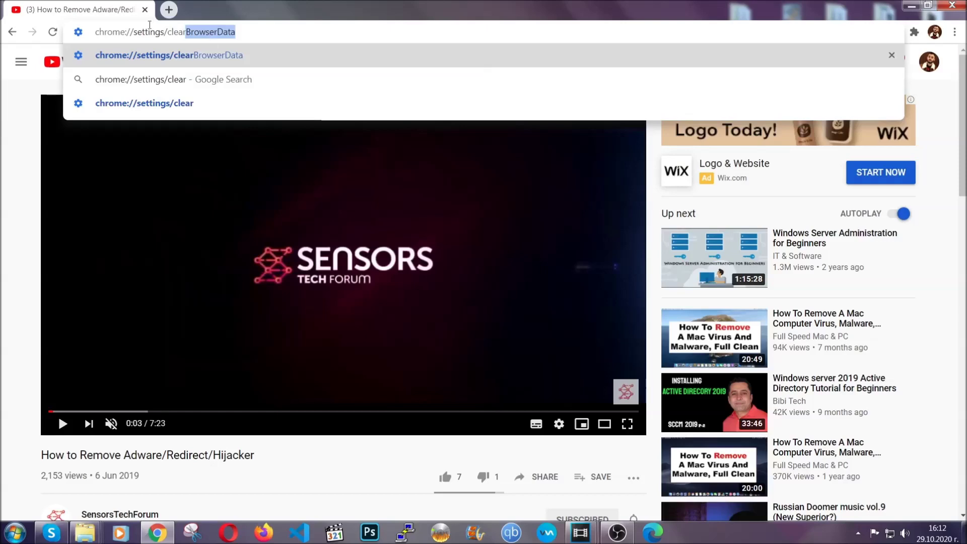
click(141, 55)
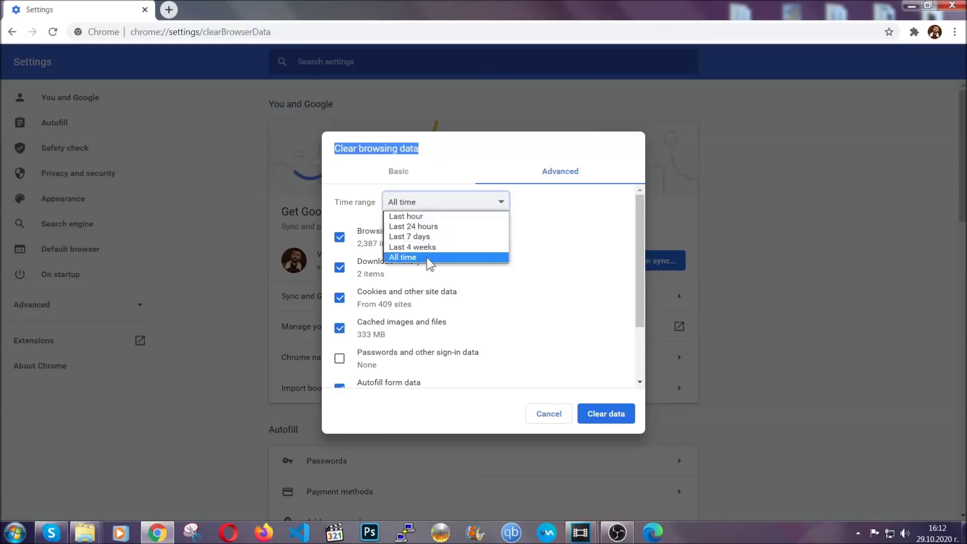
click(427, 257)
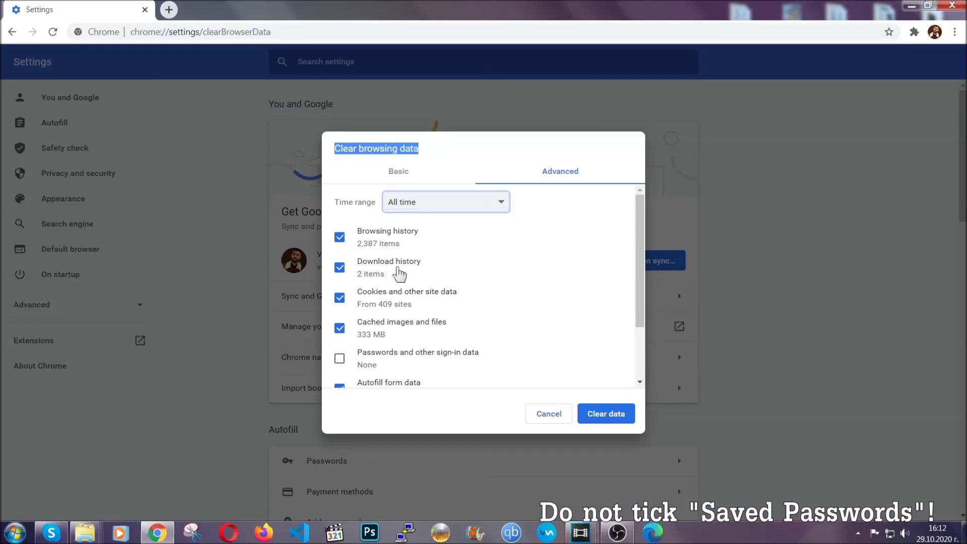
scroll(395, 341, down, 2)
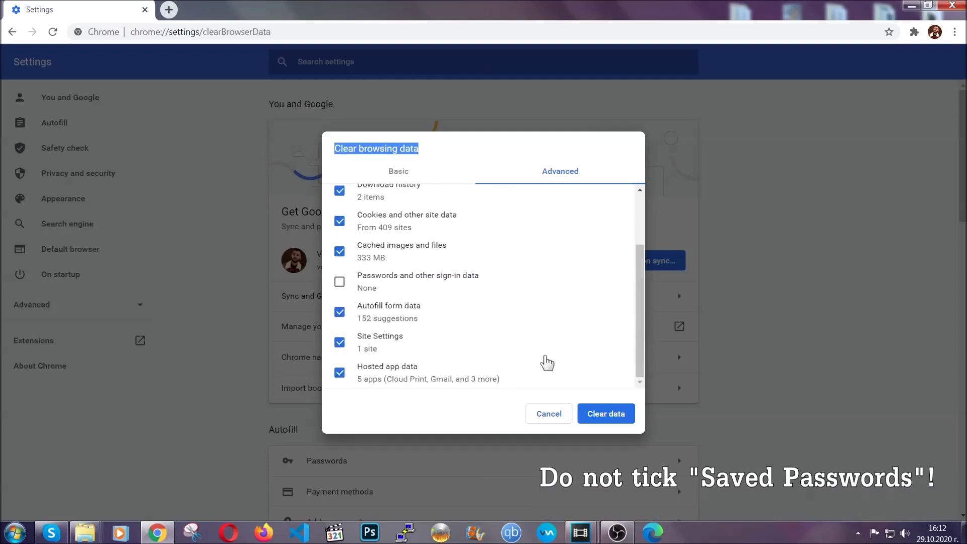
click(593, 412)
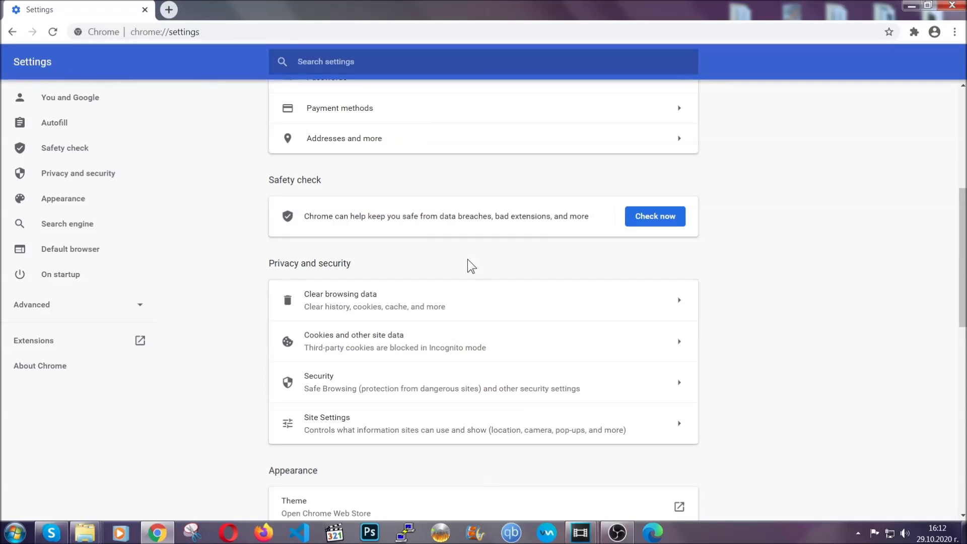
Remove the Bulk Media Downloader extension from Chrome, then minimize the browser
click(955, 33)
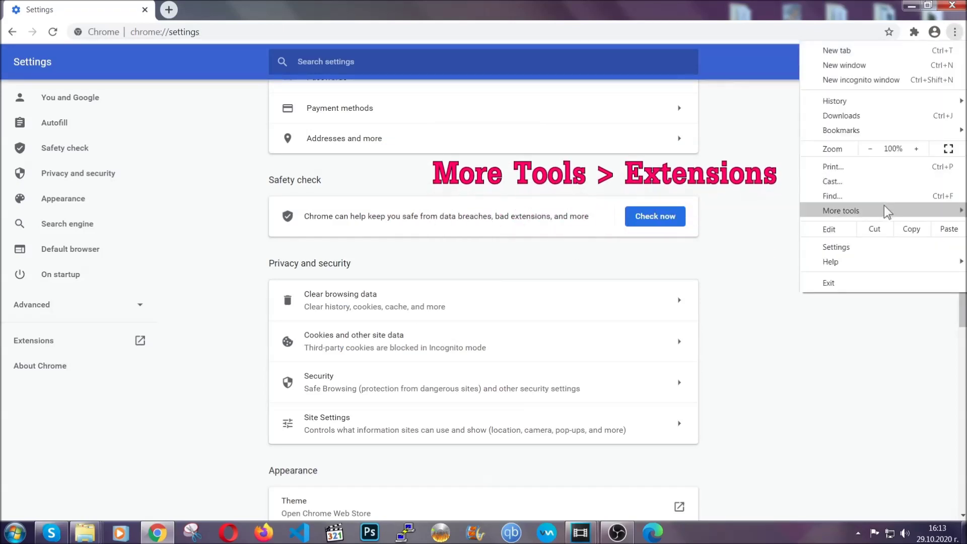
mouse_move(883, 205)
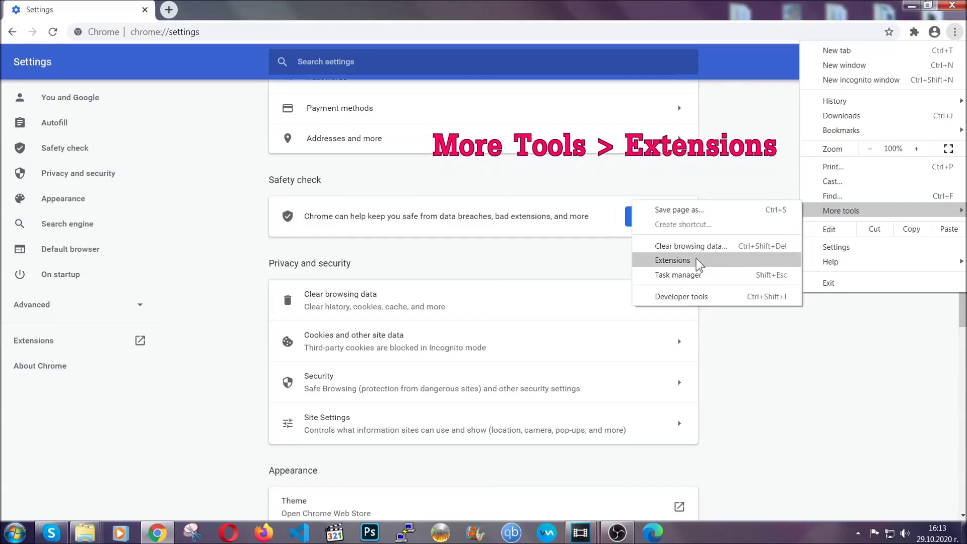
click(673, 260)
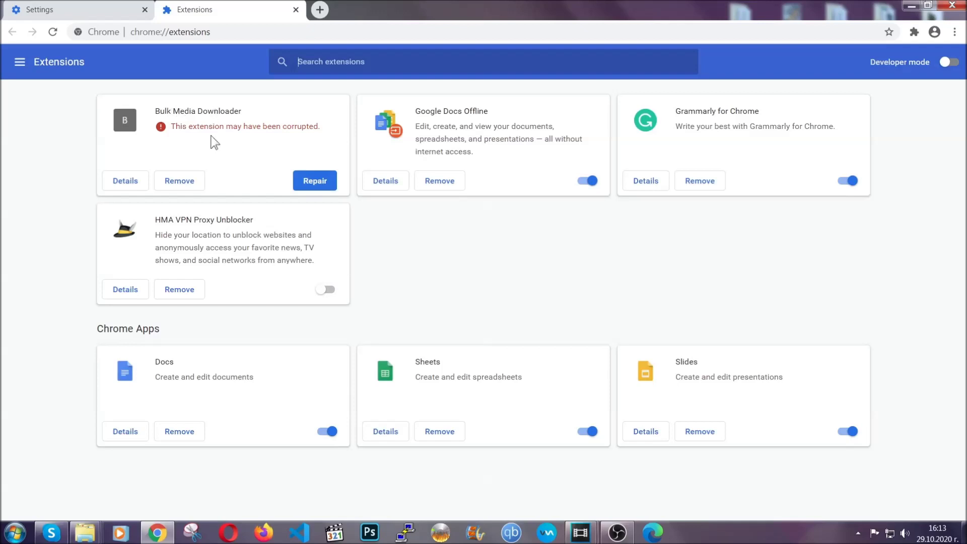
click(187, 181)
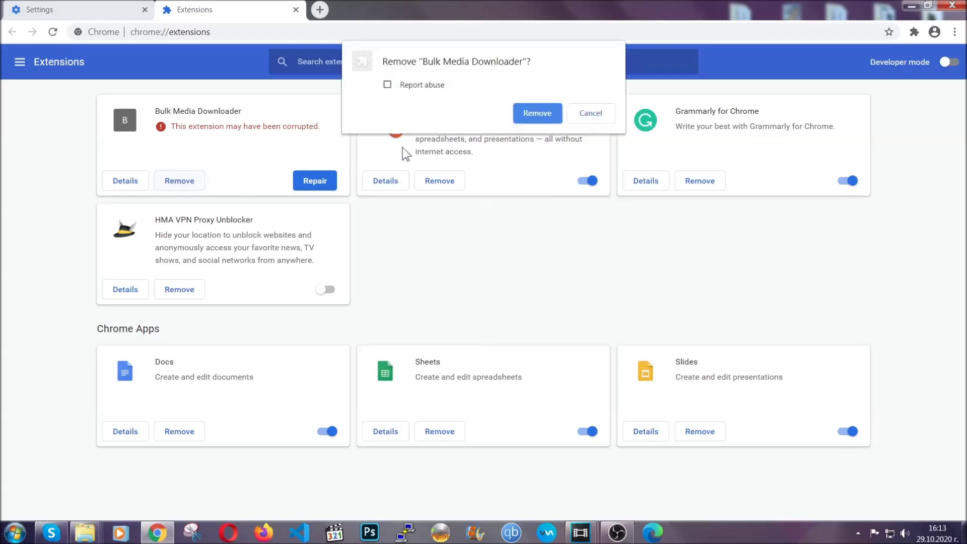
click(522, 112)
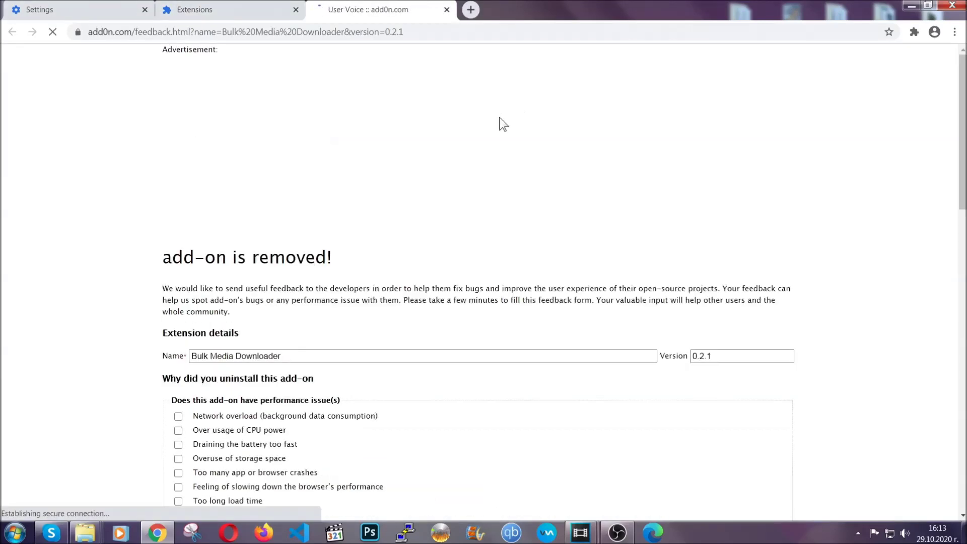
click(246, 10)
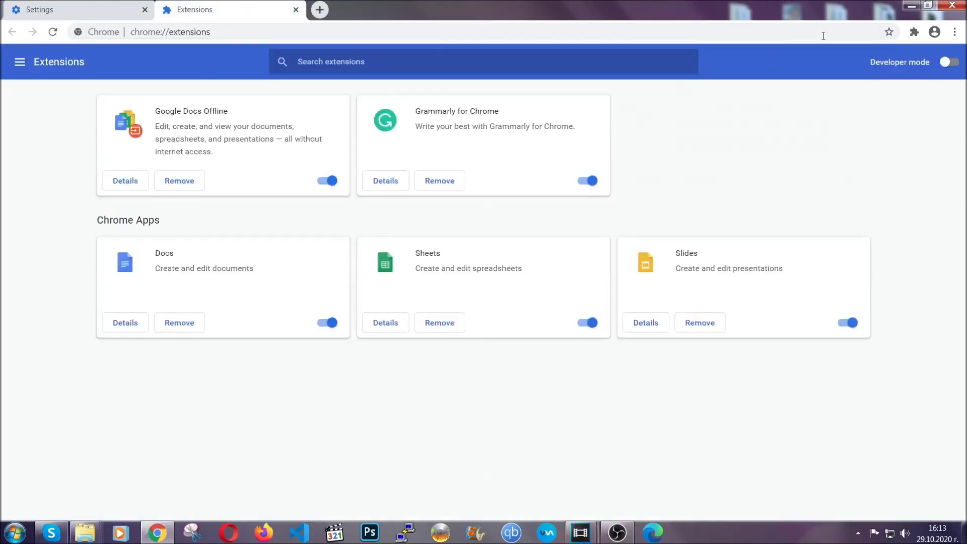
click(907, 5)
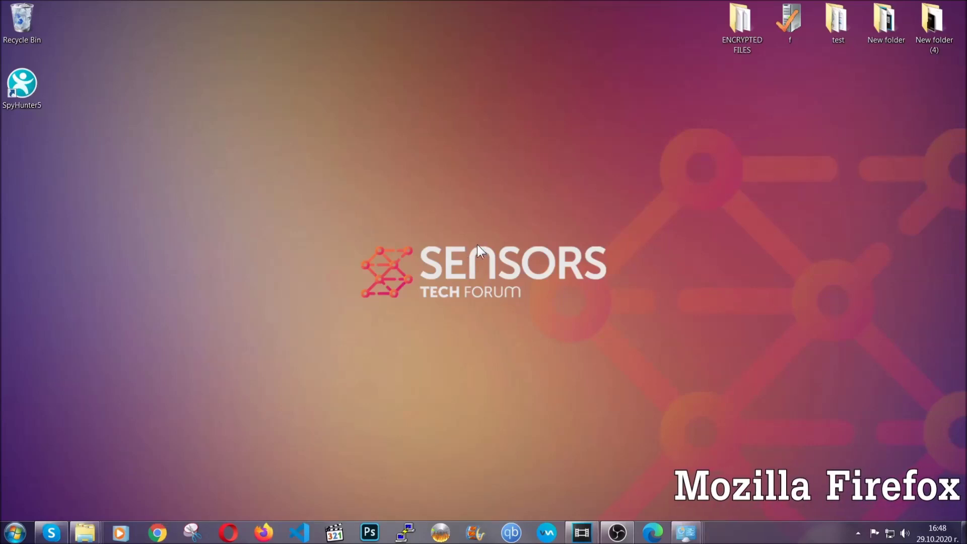
Refresh Firefox to its defaults from the about:support page, then minimize the window
click(263, 526)
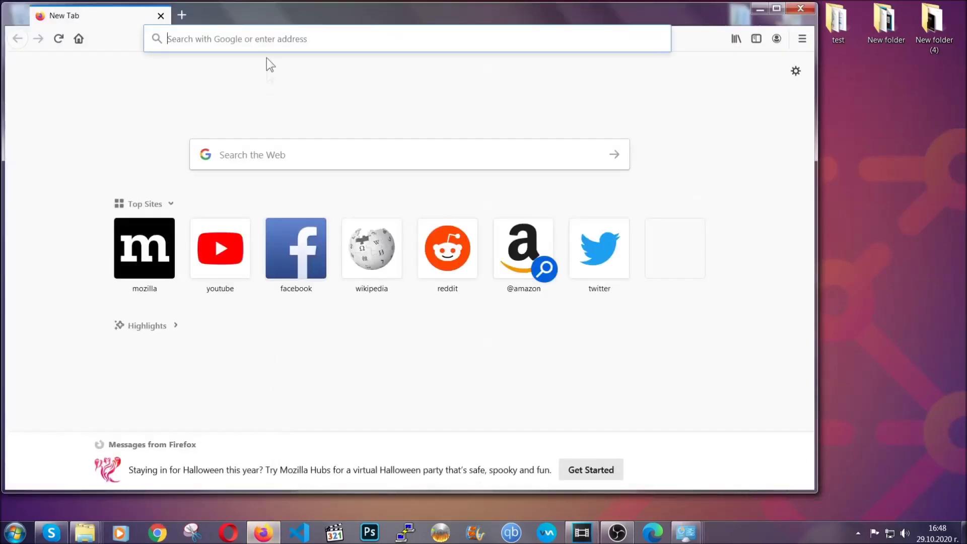
click(265, 38)
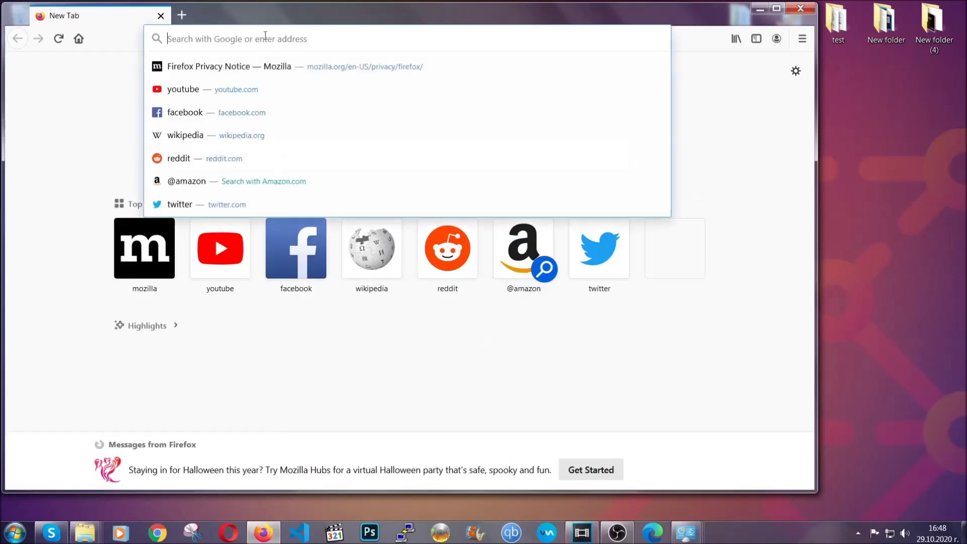
text(about:support)
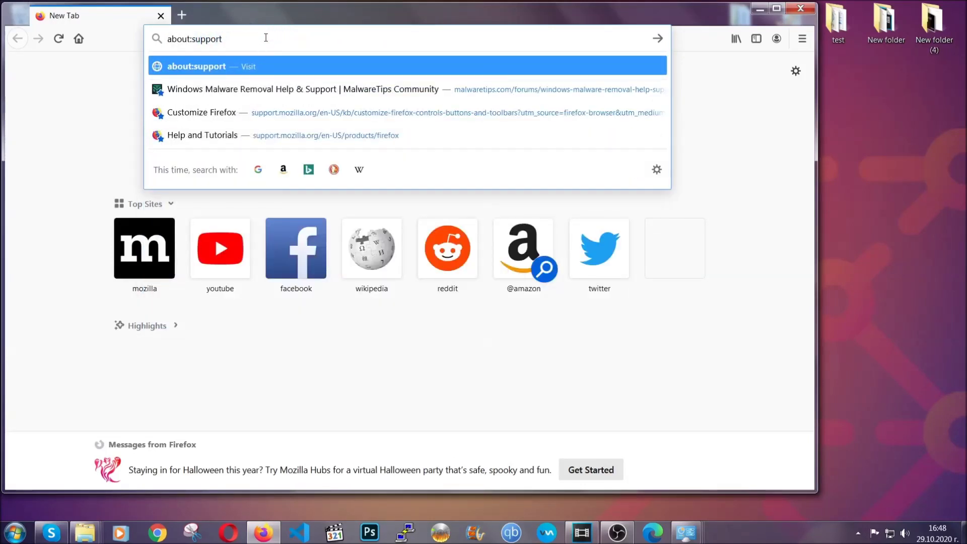
key(Return)
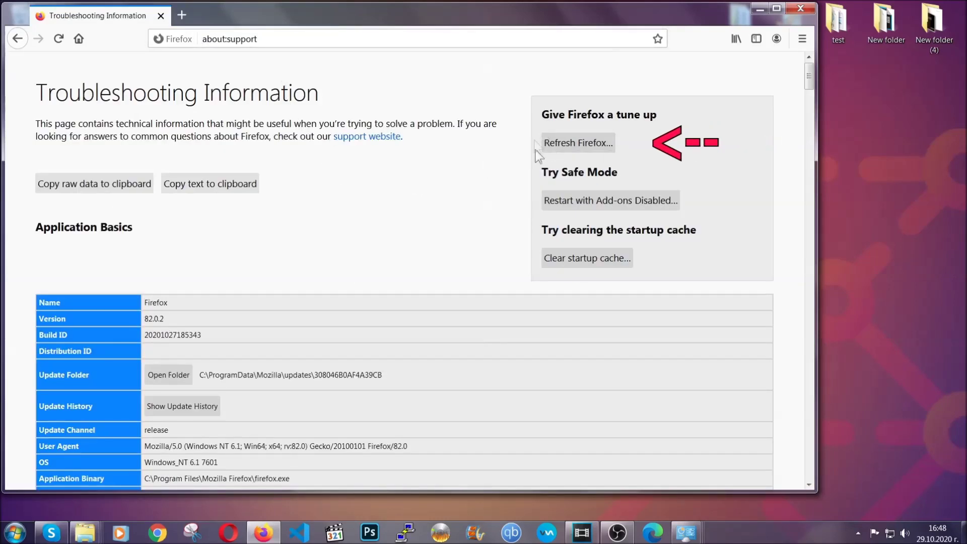
click(572, 147)
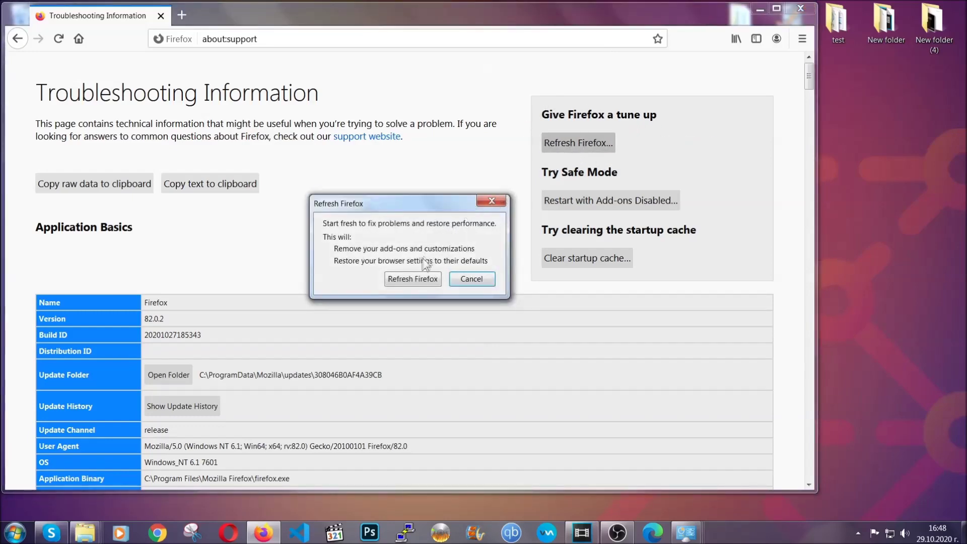
click(411, 280)
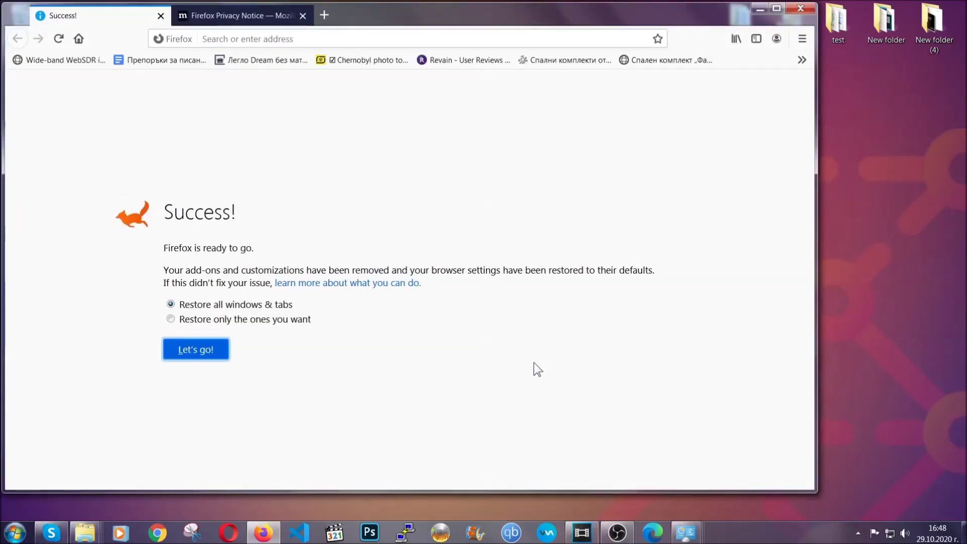
click(758, 8)
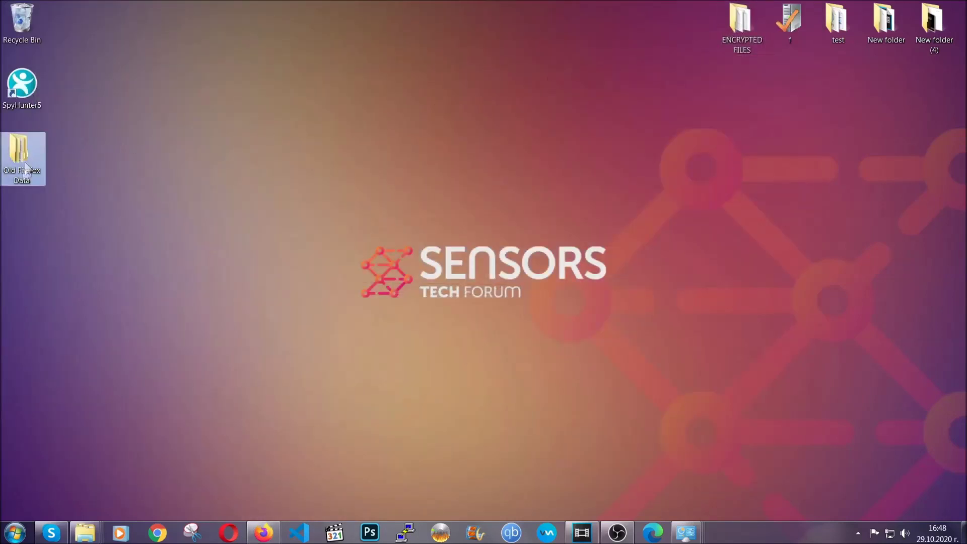
Clear Edge's browsing data for All time via edge://settings/clearBrowserData
mouse_move(12, 166)
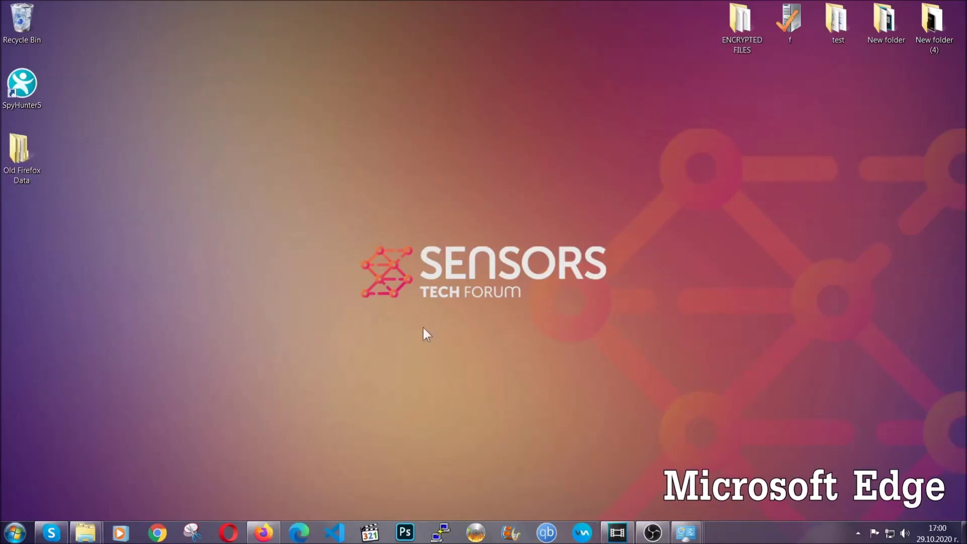
click(298, 533)
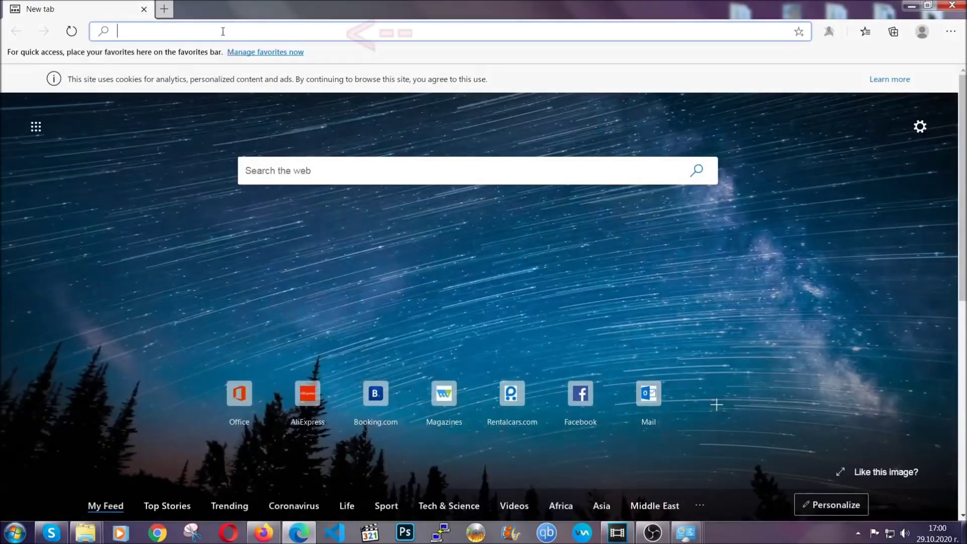
text(edge:)
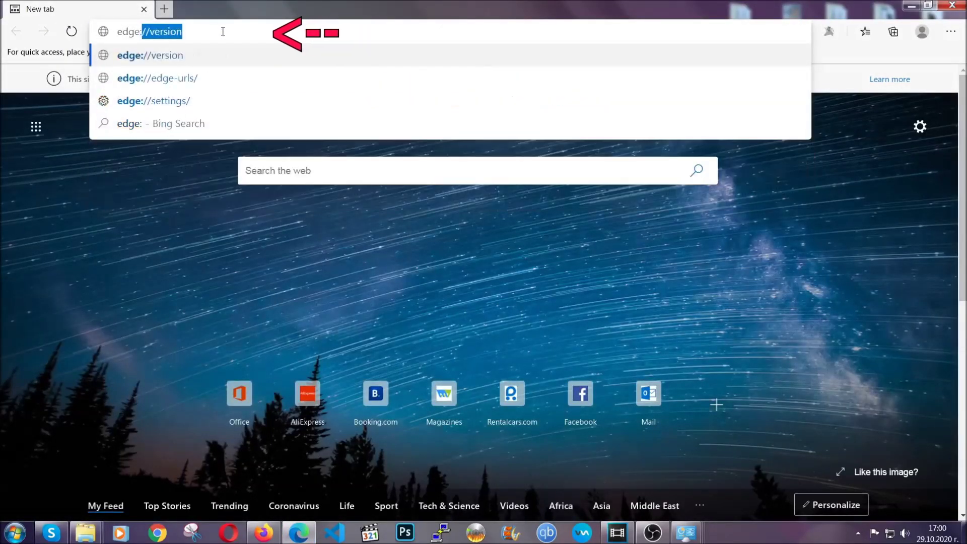
text(//setting)
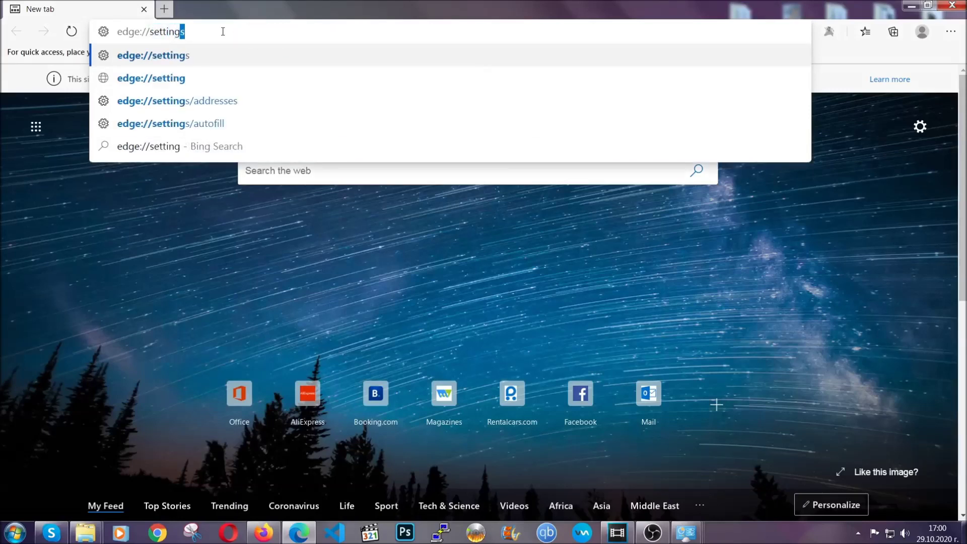
text(s/cle)
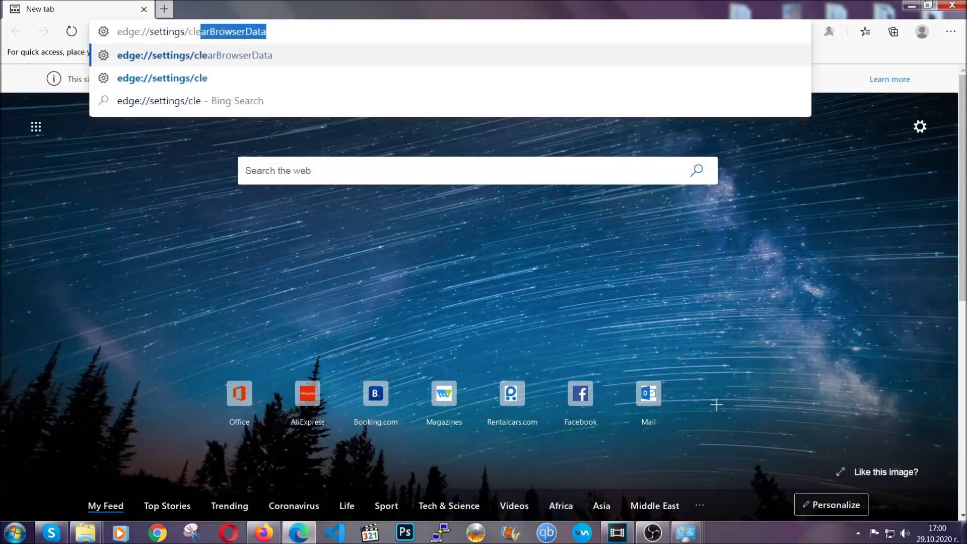
text(arBrow)
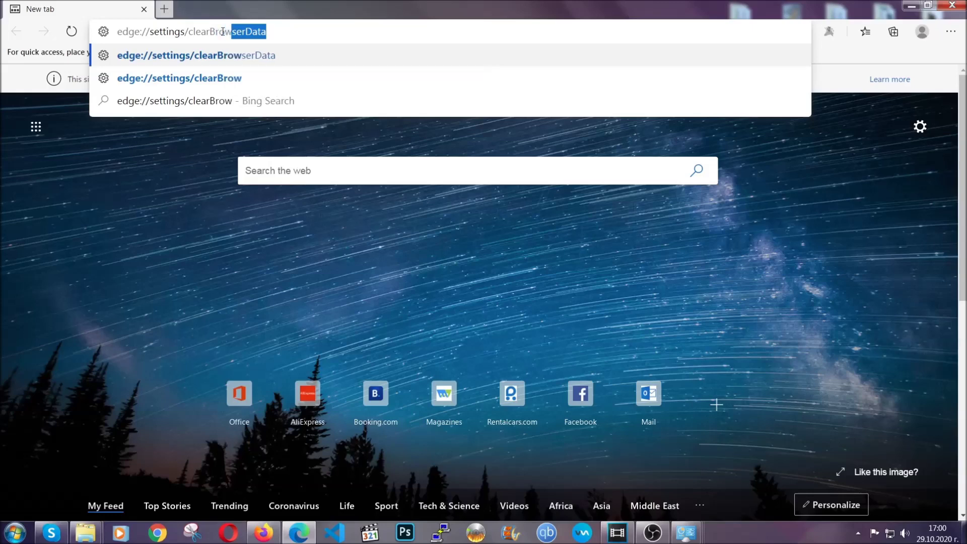
text(serData)
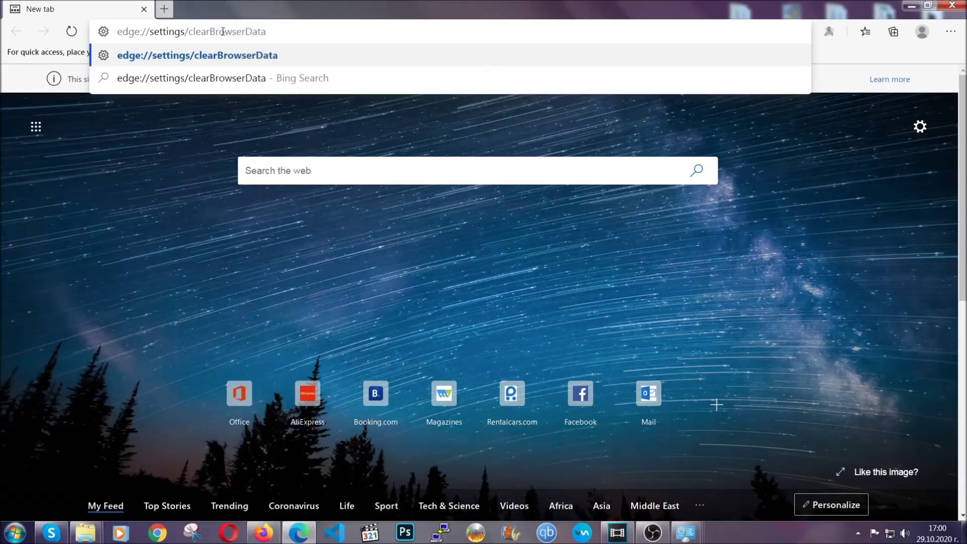
key(Return)
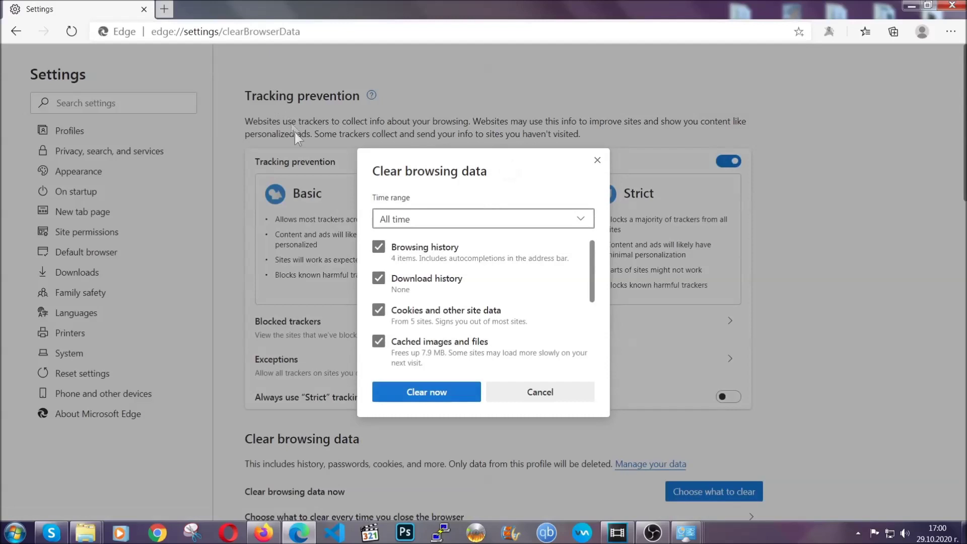
click(397, 225)
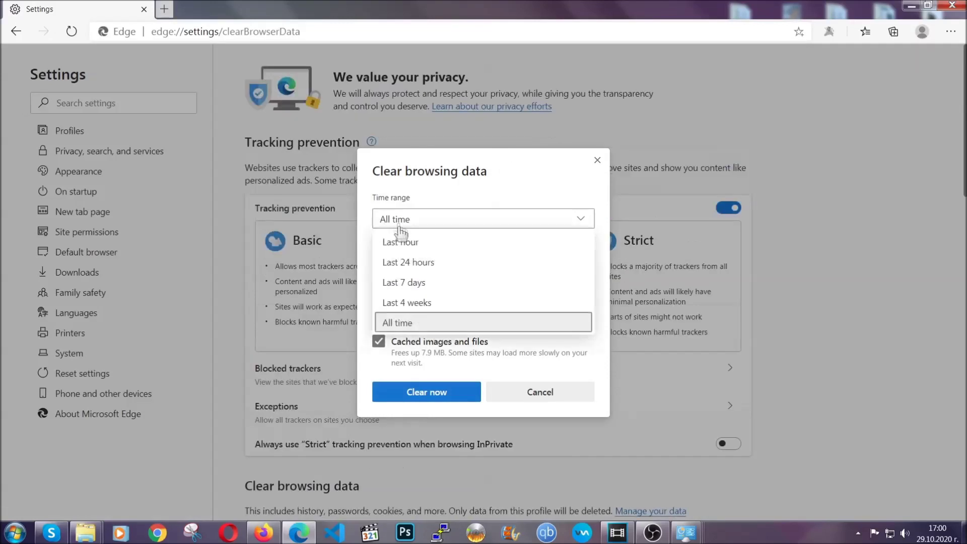
click(398, 321)
scroll(401, 318, down, 3)
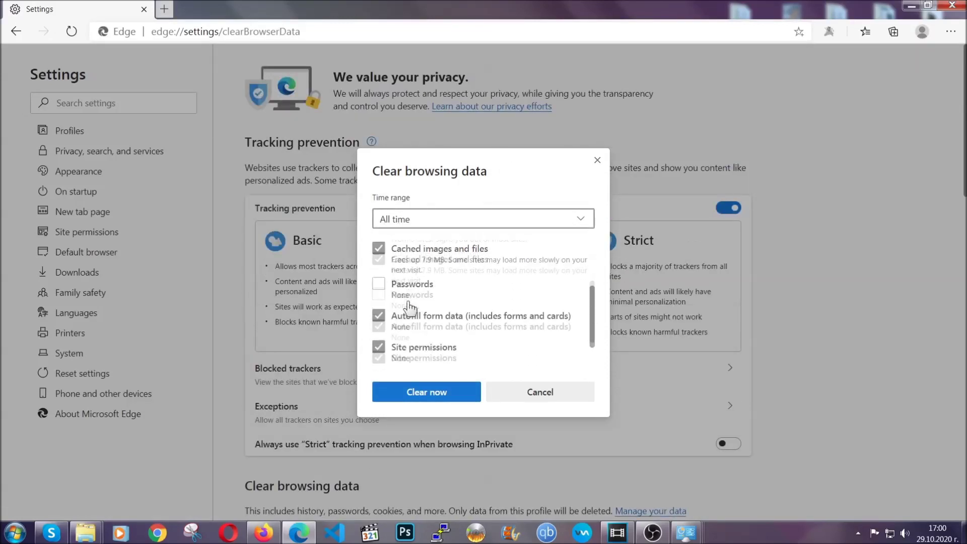
click(421, 397)
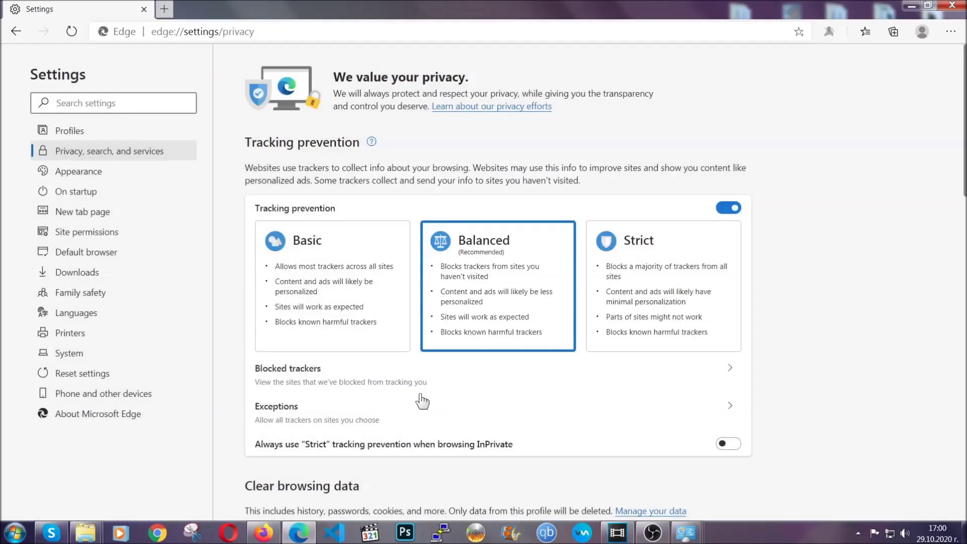
Remove Edge's only installed extension and close the browser
click(950, 31)
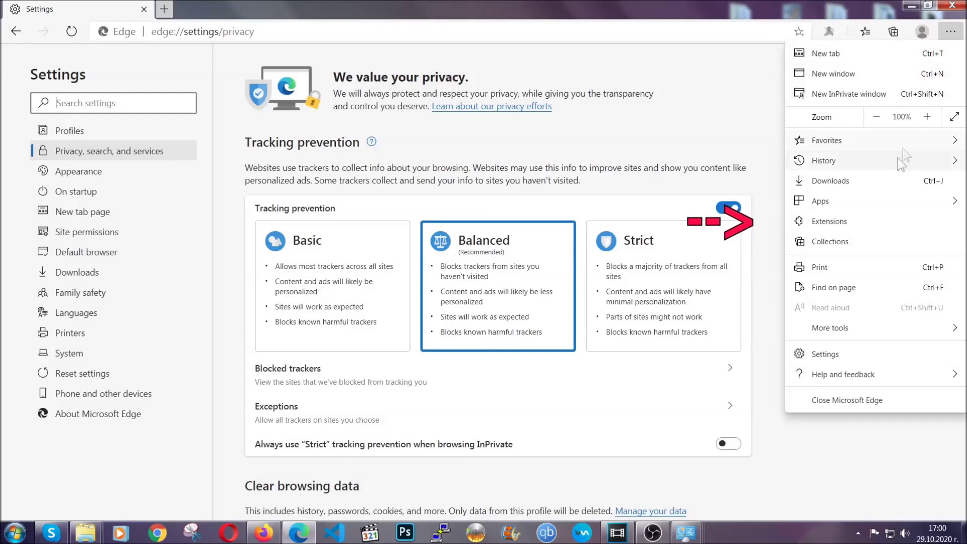
click(880, 214)
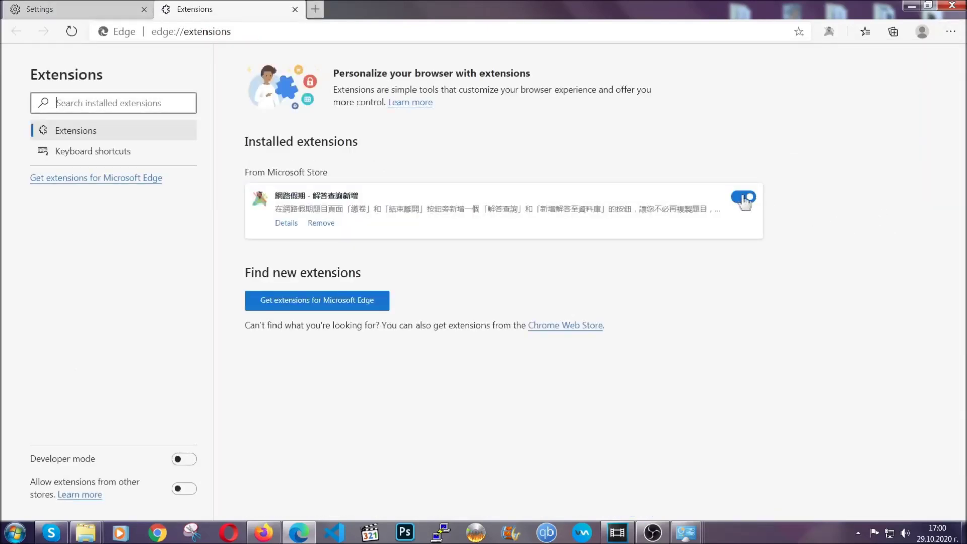
click(316, 224)
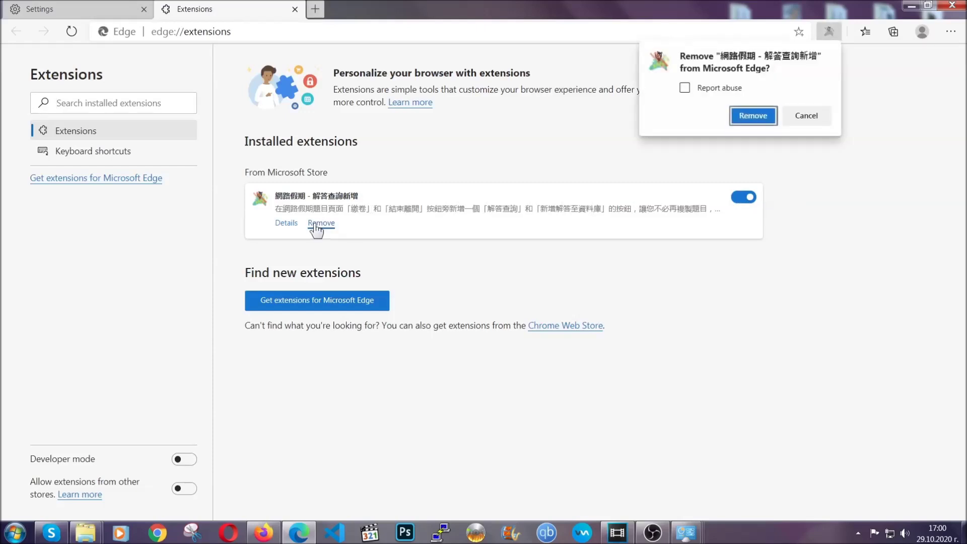
click(750, 115)
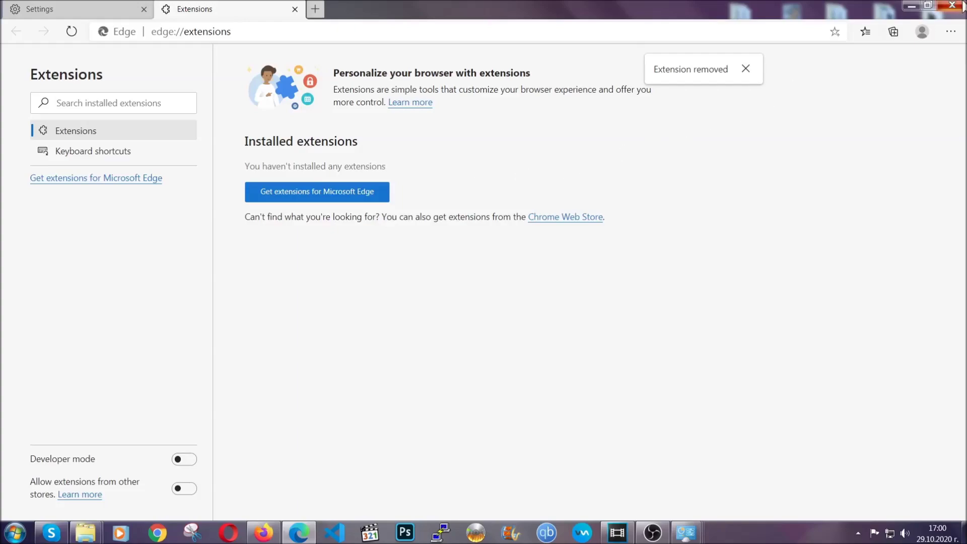
click(959, 6)
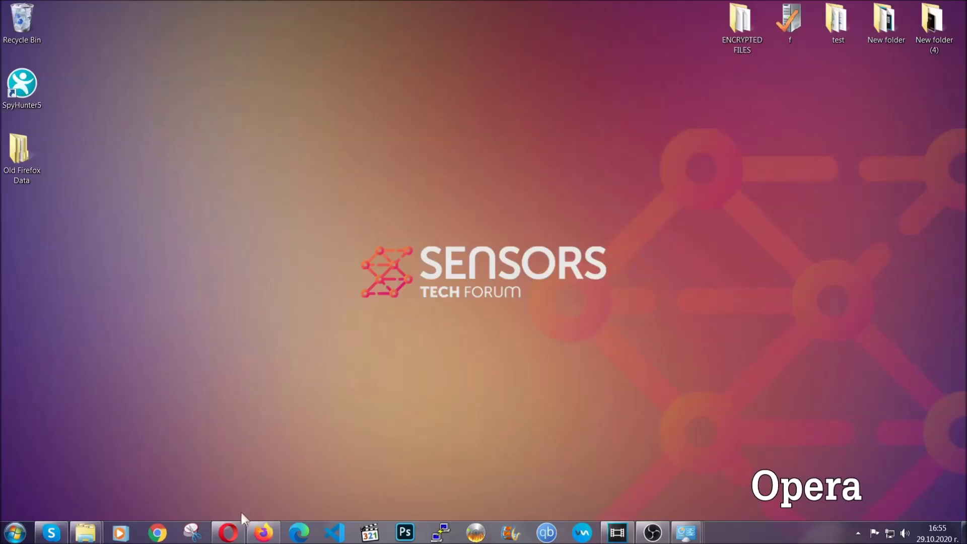
Clear Opera's all-time browsing data via opera://settings/clearBrowserData, including site settings, keeping passwords
click(236, 527)
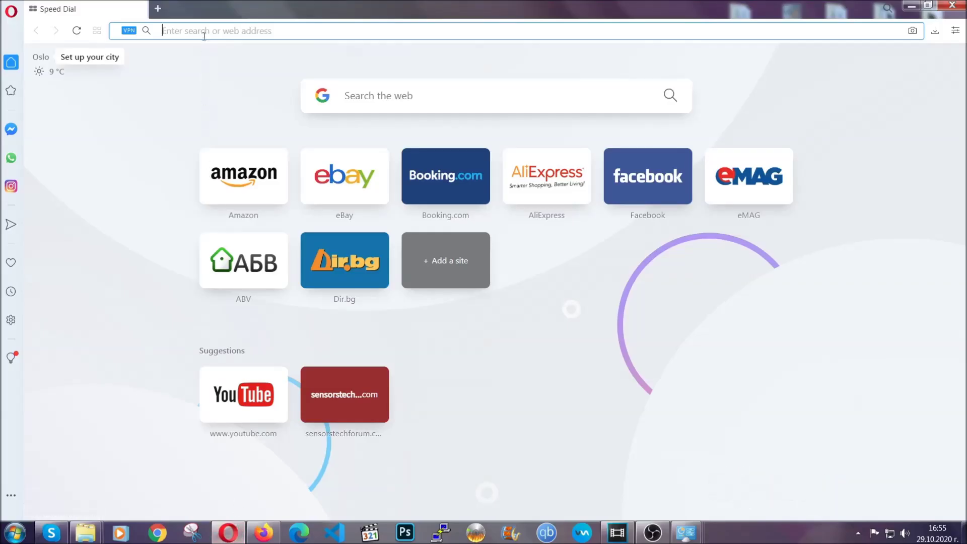
text(opera)
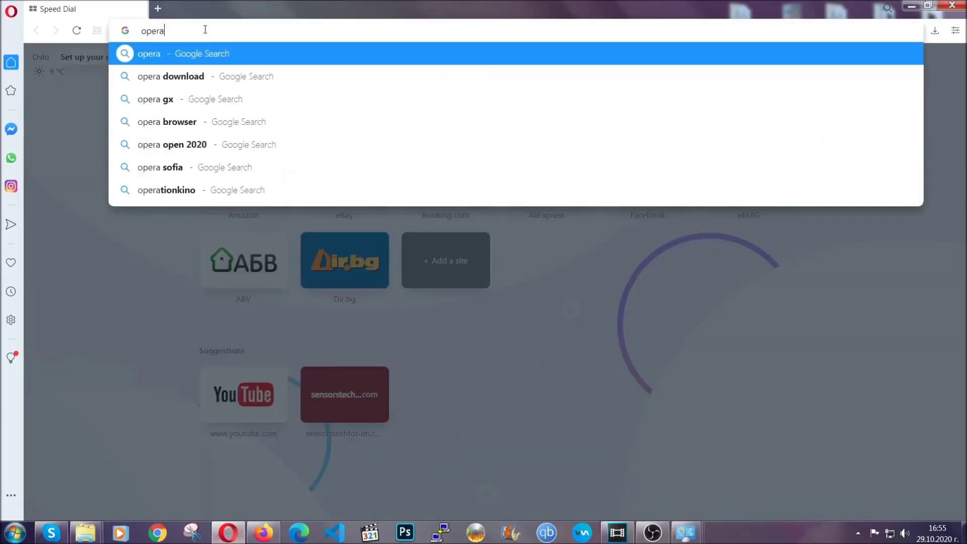
text(://se)
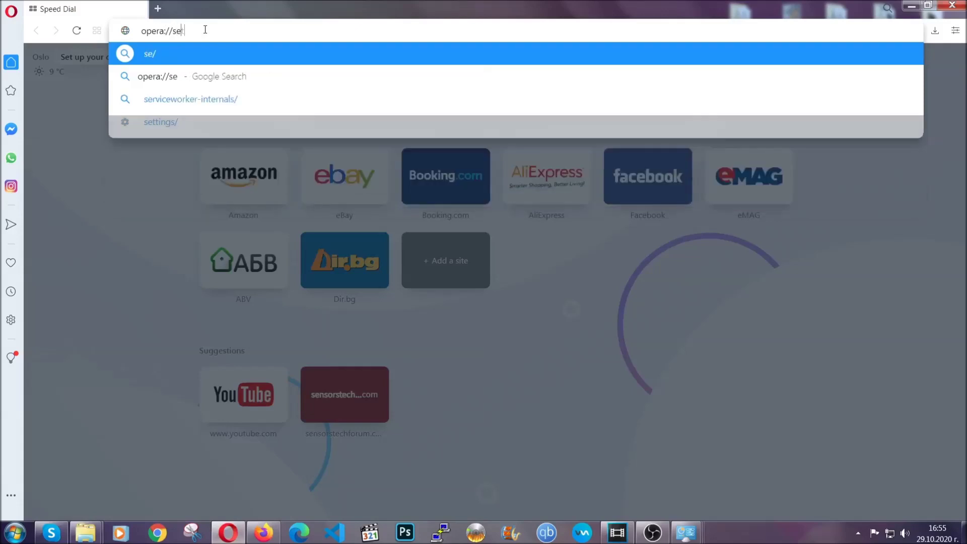
text(ttings/clearBrr)
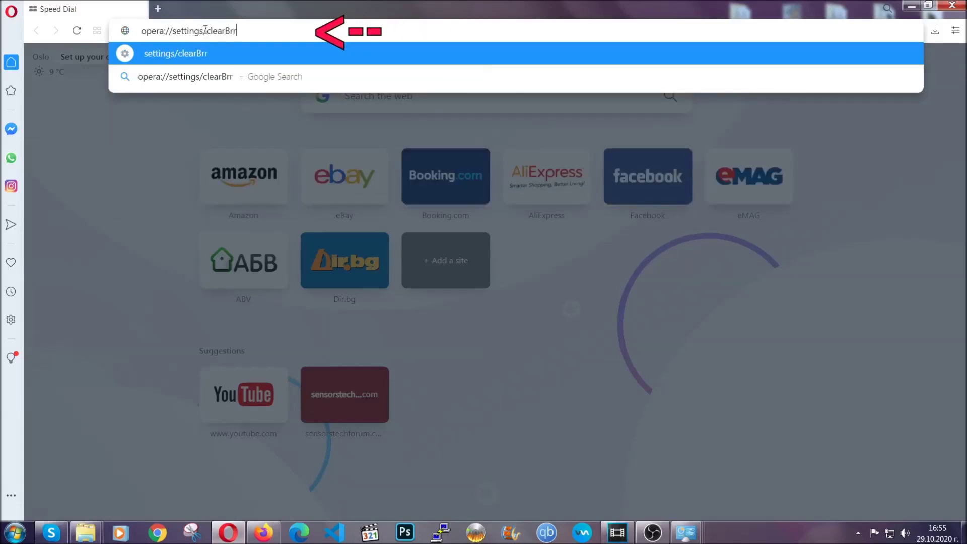
key(BackSpace)
text(owserD)
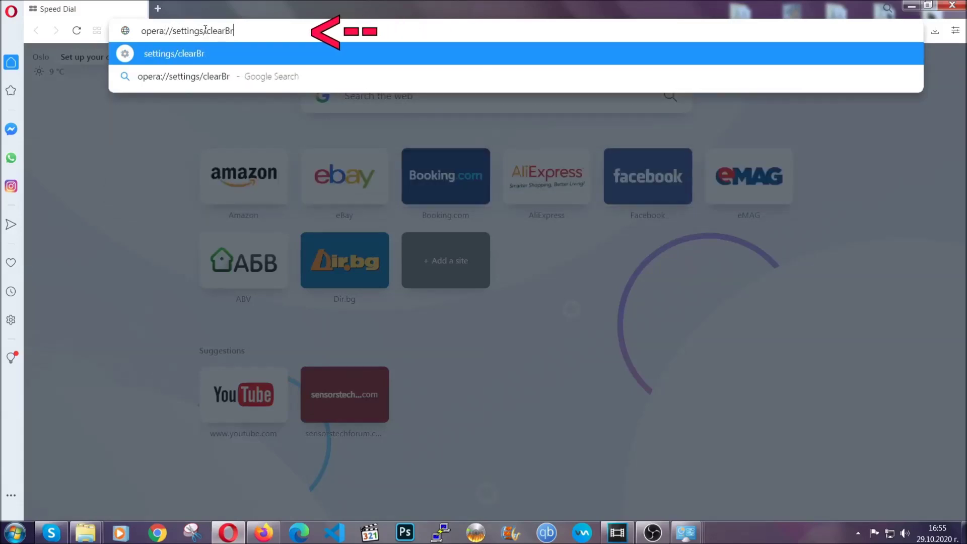
text(ata)
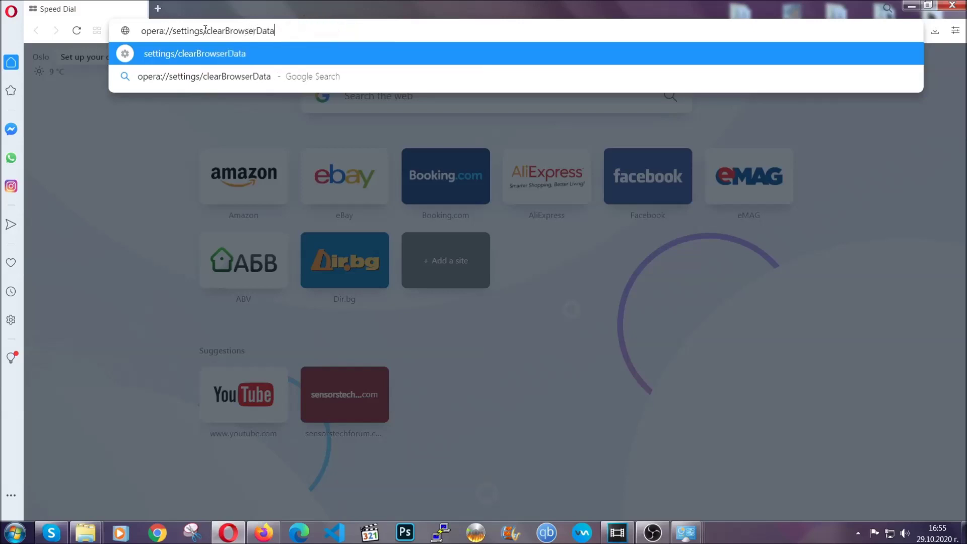
key(Return)
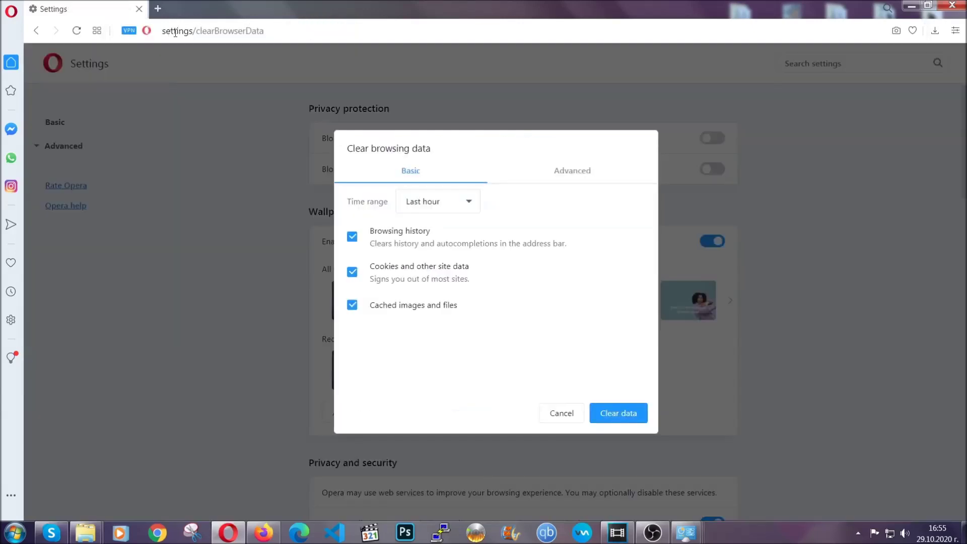
click(569, 176)
click(476, 203)
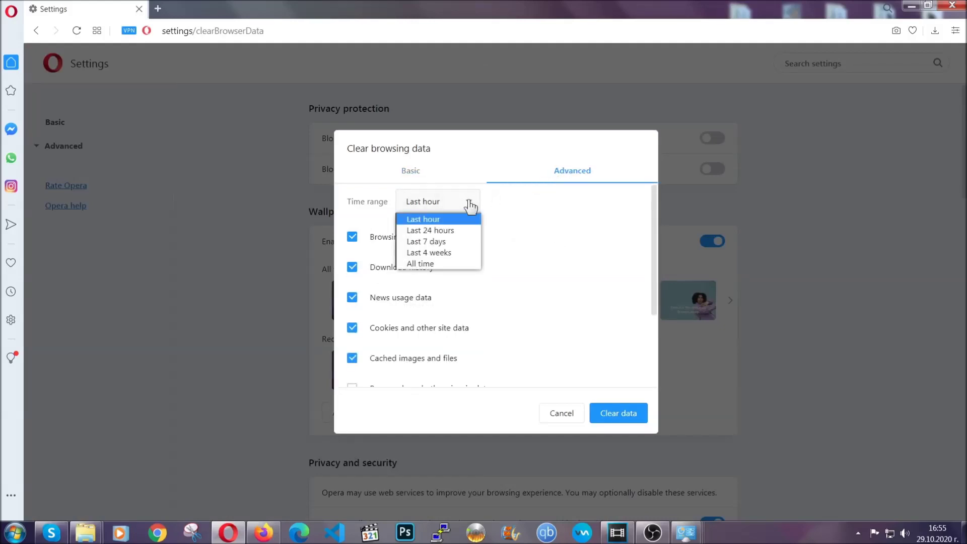
click(436, 263)
scroll(441, 270, down, 2)
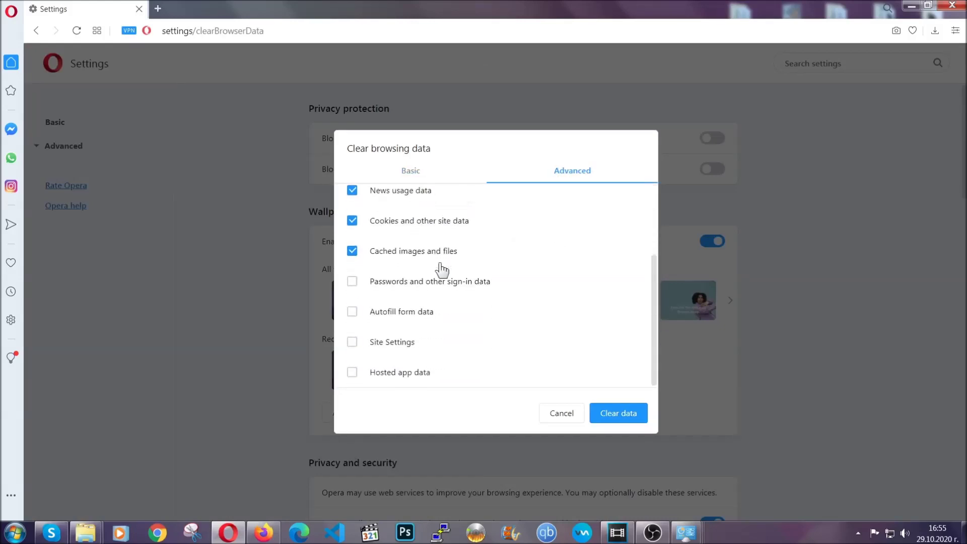
click(397, 344)
click(617, 415)
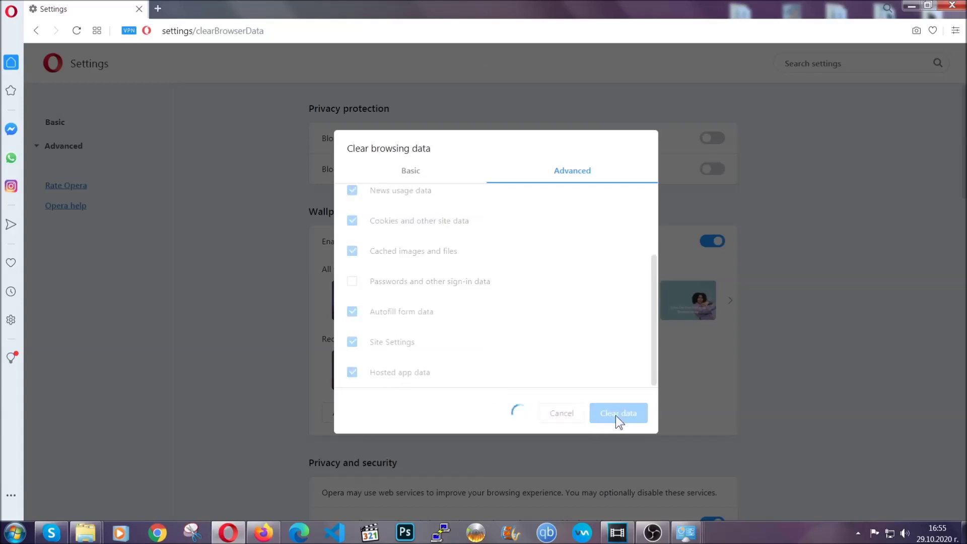